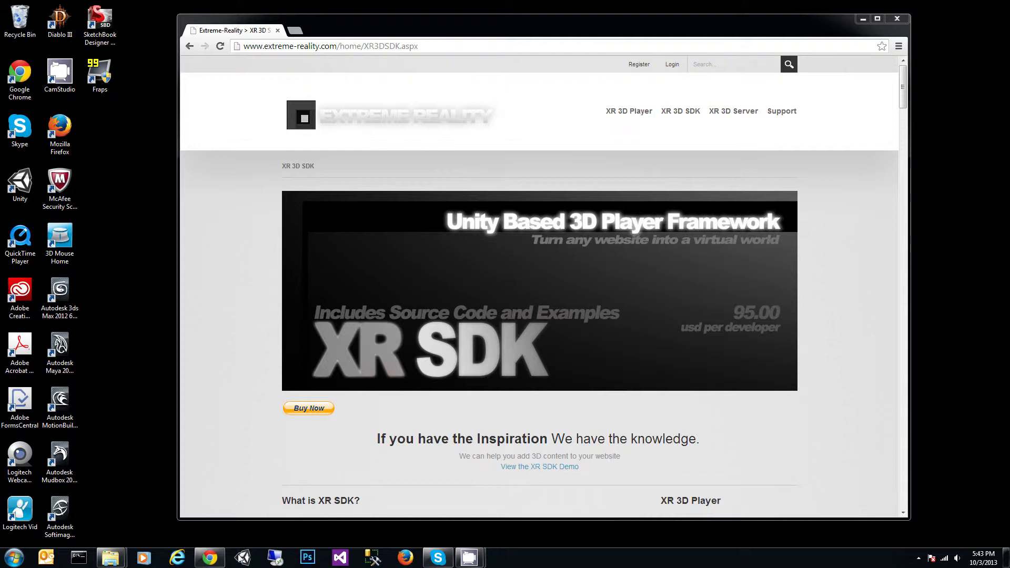
# Open Unity and create a new project named XRSDK in the Documents folder, without importing any standard packages
pyautogui.click(237, 515)
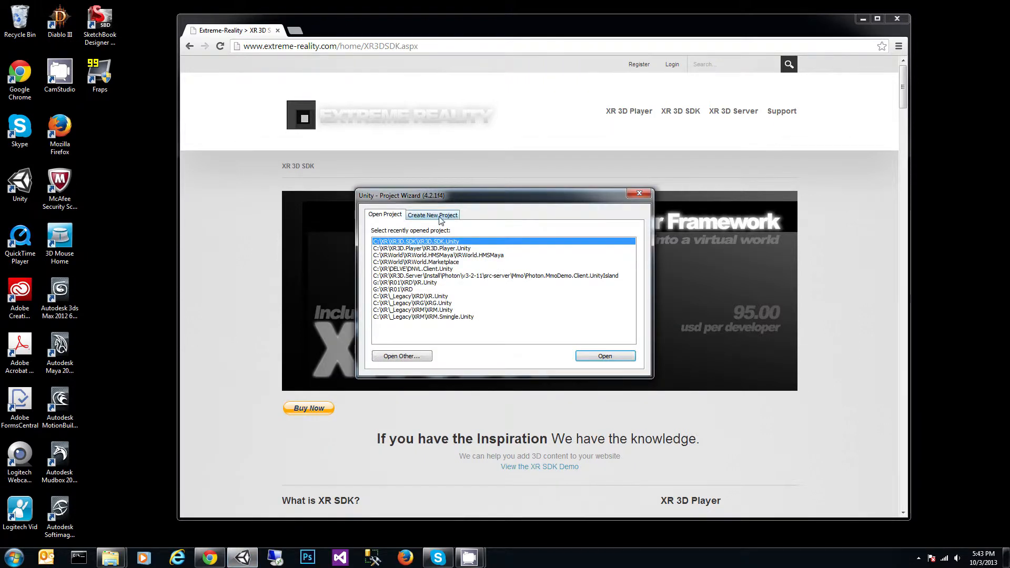
pyautogui.click(442, 216)
pyautogui.click(477, 243)
pyautogui.moveTo(490, 242); pyautogui.dragTo(445, 242)
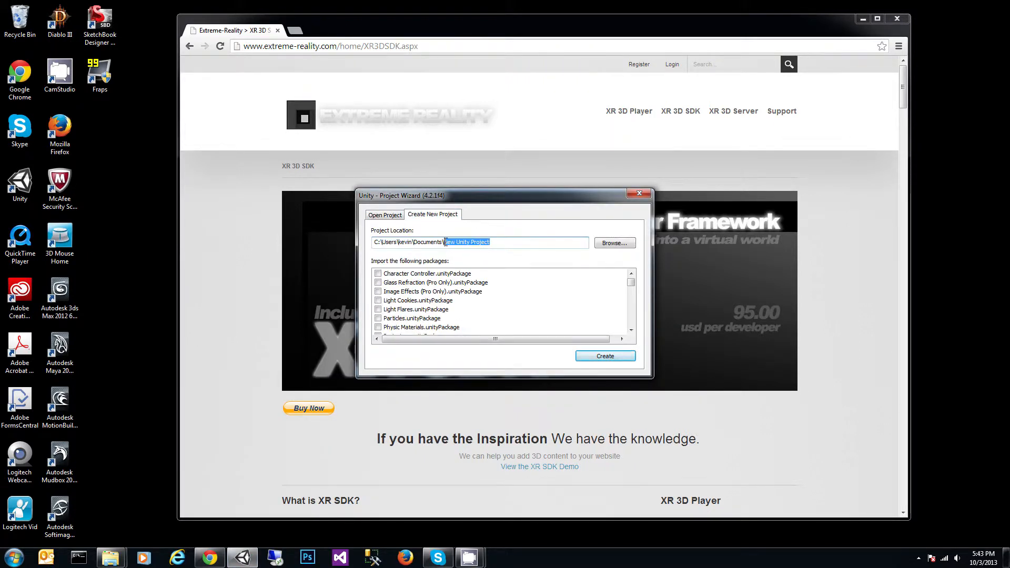
pyautogui.write('XRSDK')
pyautogui.click(605, 355)
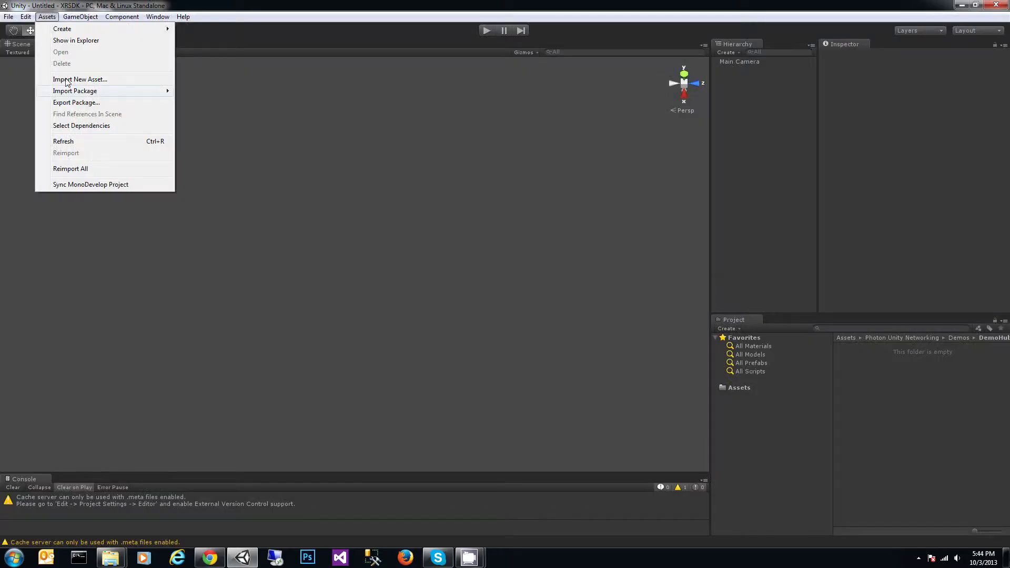
# Import all items of the custom package XR3D.SDK 1.01.unitypackage into the project
pyautogui.moveTo(79, 91)
pyautogui.click(213, 91)
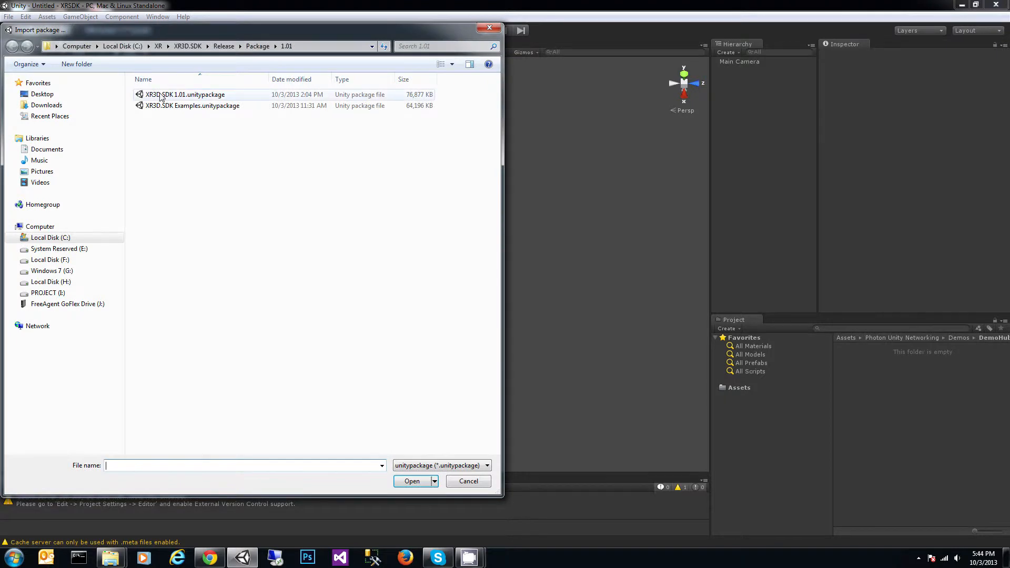
pyautogui.doubleClick(161, 96)
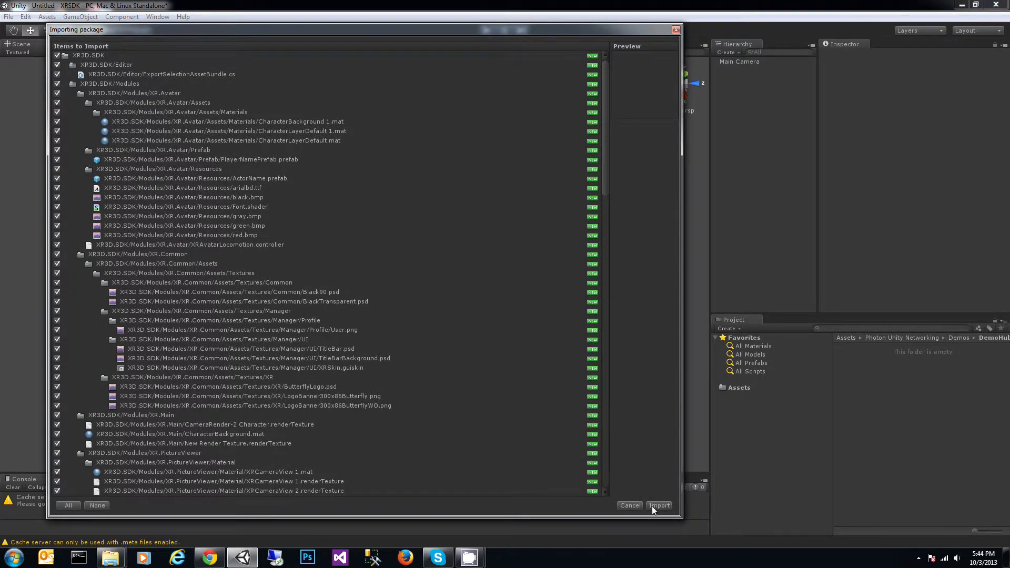
pyautogui.click(658, 506)
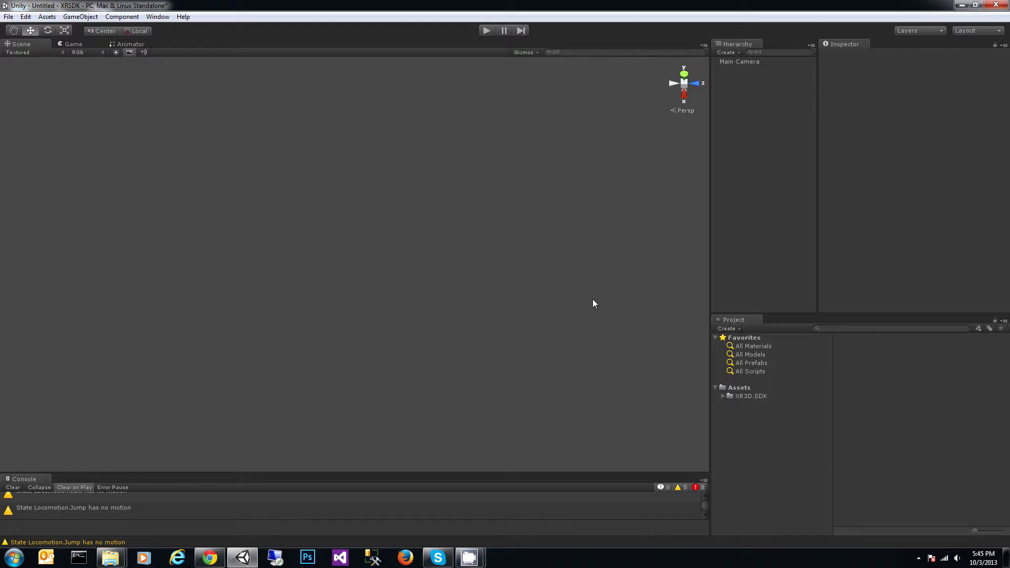
# Read the installation steps in the ReadMe file of the XR3D.SDK folder, and close it
pyautogui.click(751, 398)
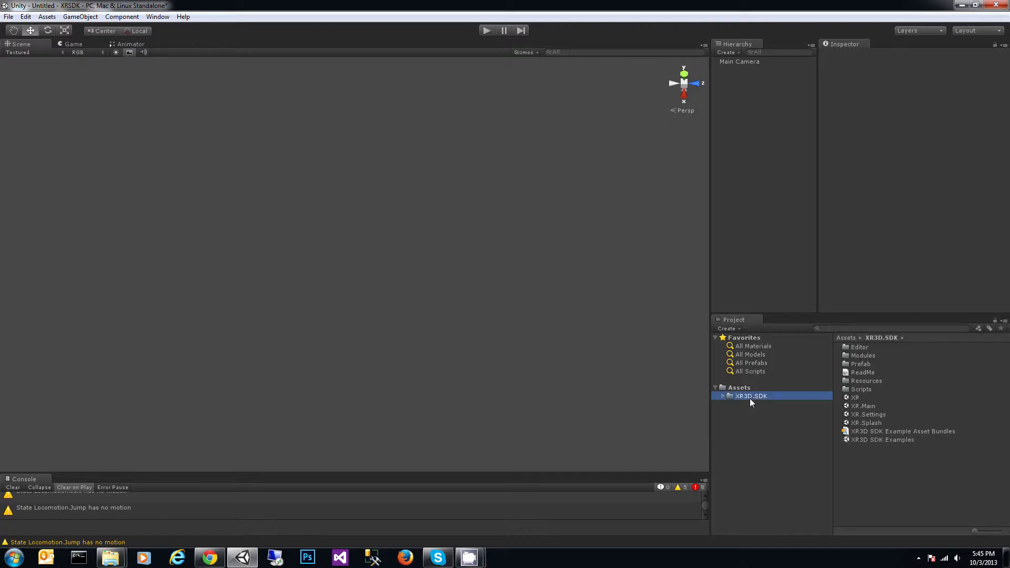
pyautogui.click(863, 373)
pyautogui.hotkey('alt', 'Tab')
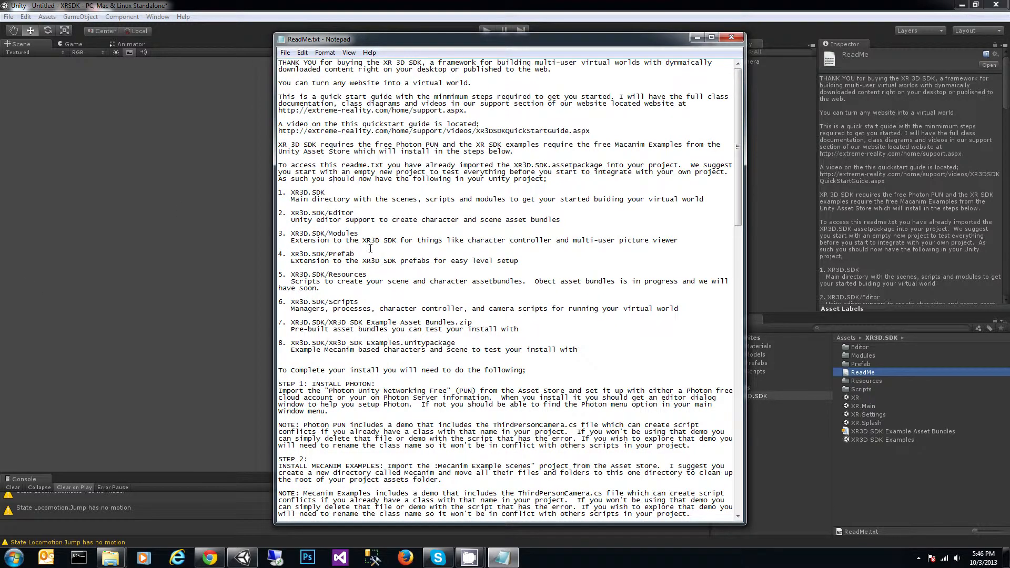
pyautogui.scroll(-11, 370, 249)
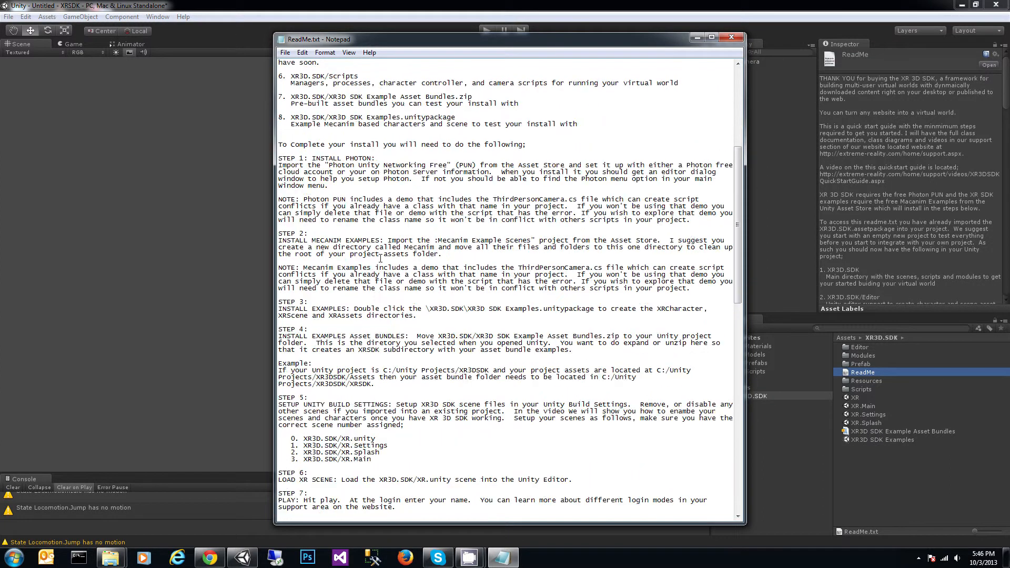
pyautogui.click(381, 161)
pyautogui.click(732, 37)
# Open the Asset Store and search it for "photon"
pyautogui.click(162, 20)
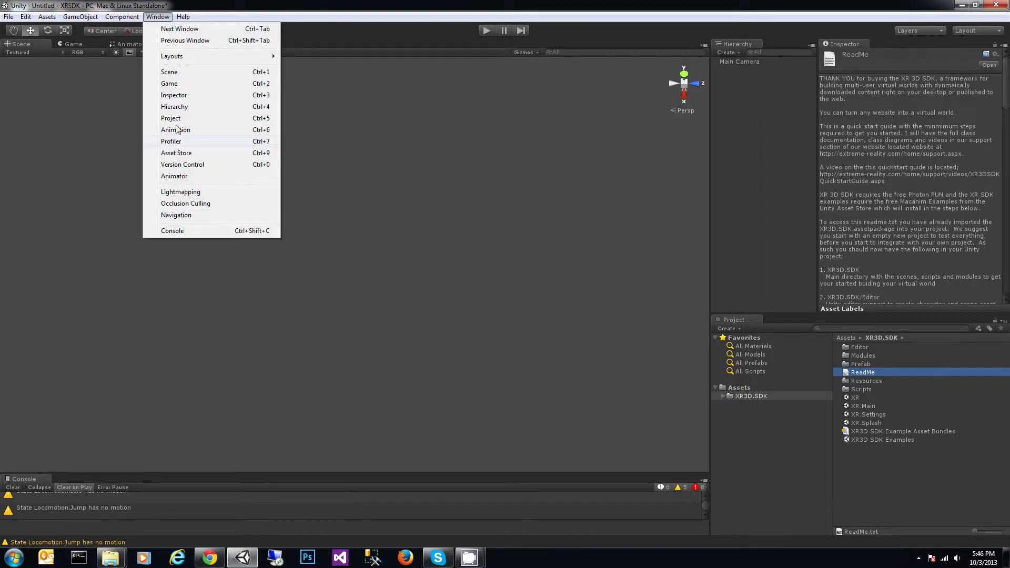
pyautogui.click(207, 3)
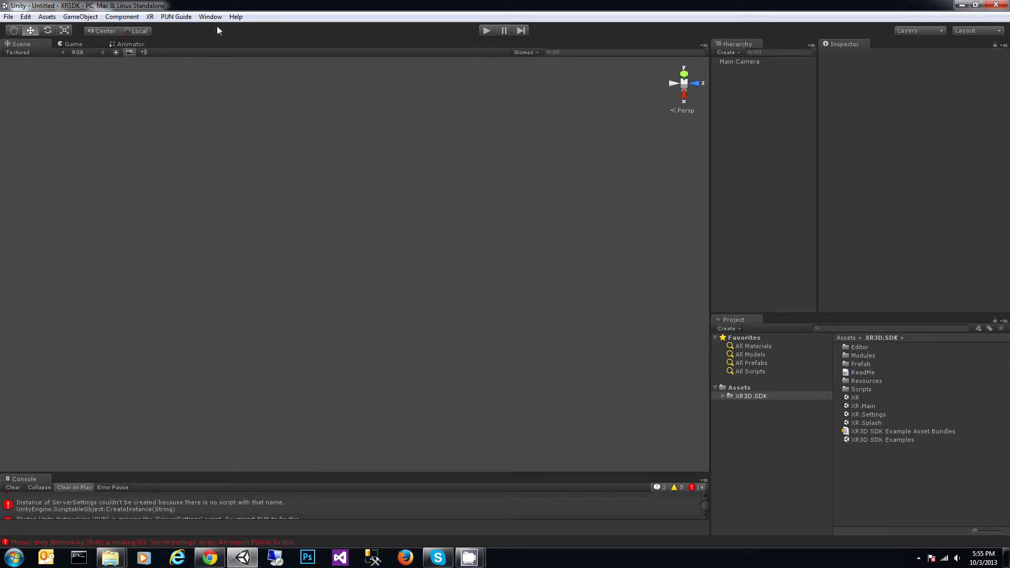
pyautogui.click(210, 17)
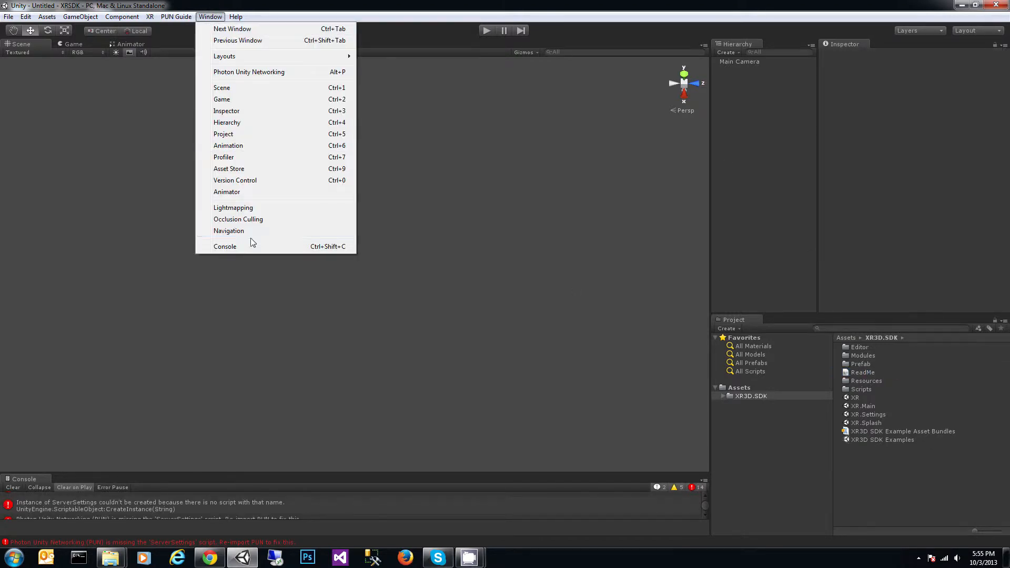
pyautogui.click(231, 169)
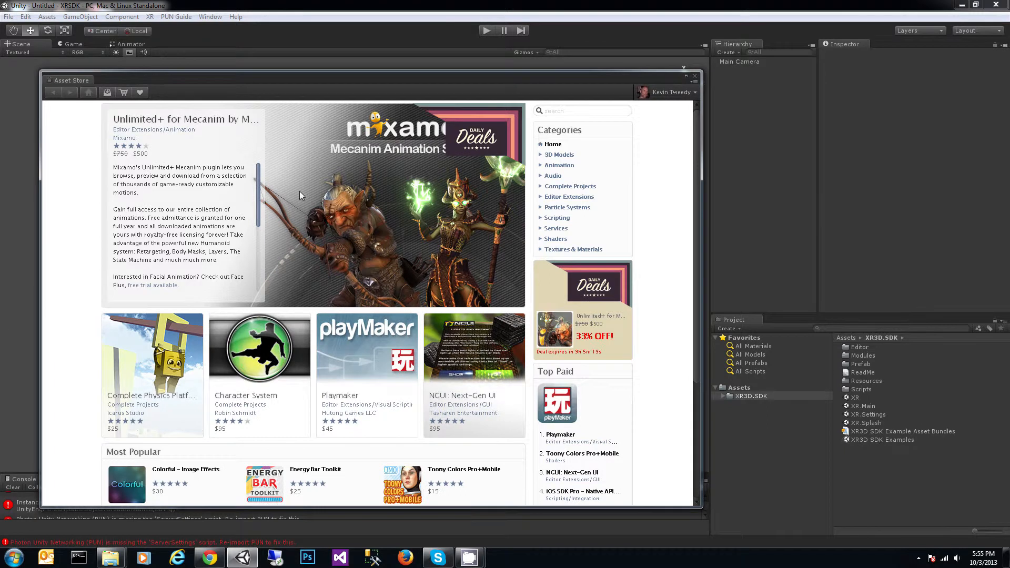
pyautogui.click(580, 110)
pyautogui.write('photon')
pyautogui.press('Return')
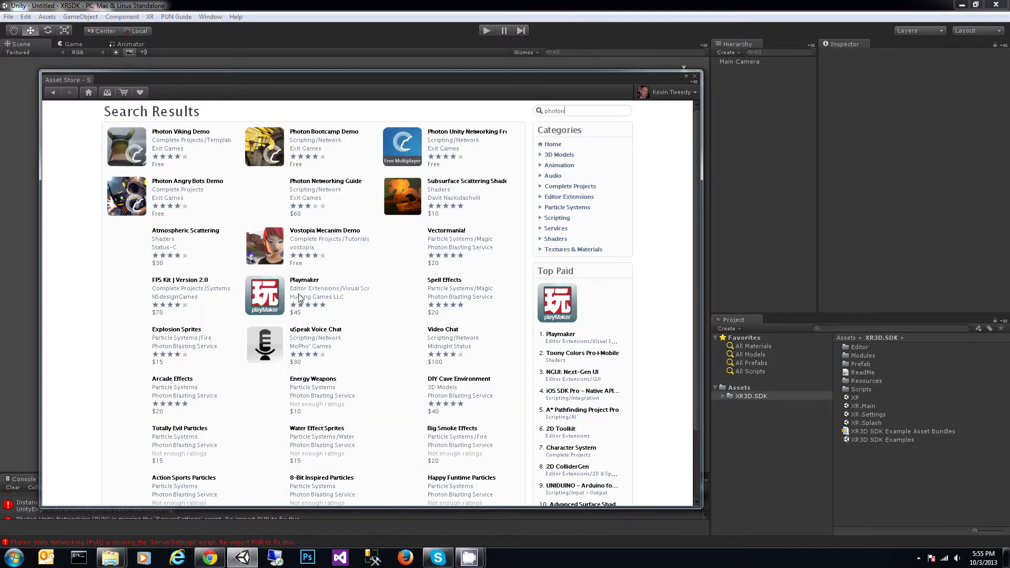
# Import the complete Photon Unity Networking Free package into the project
pyautogui.click(467, 133)
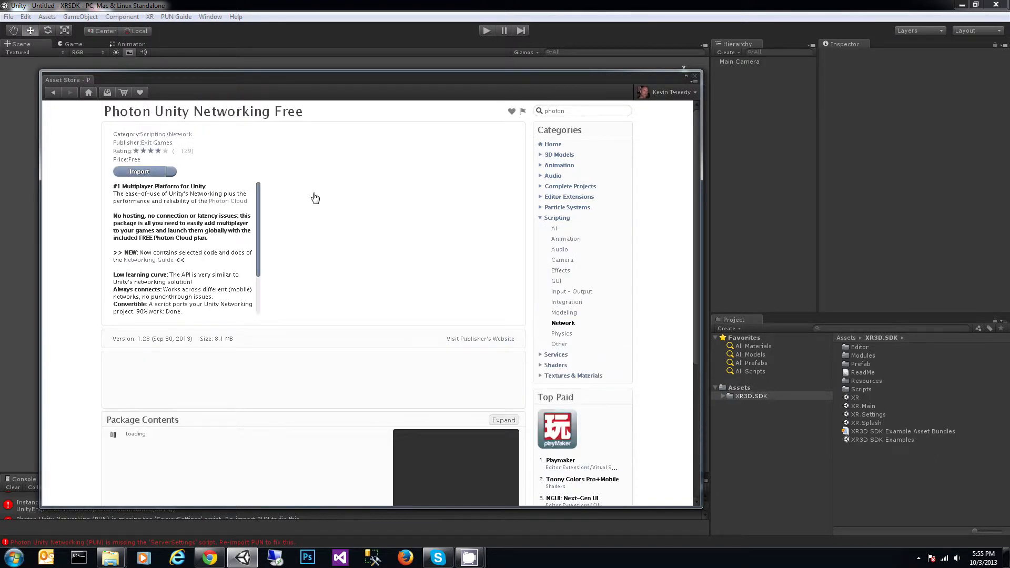
pyautogui.click(145, 172)
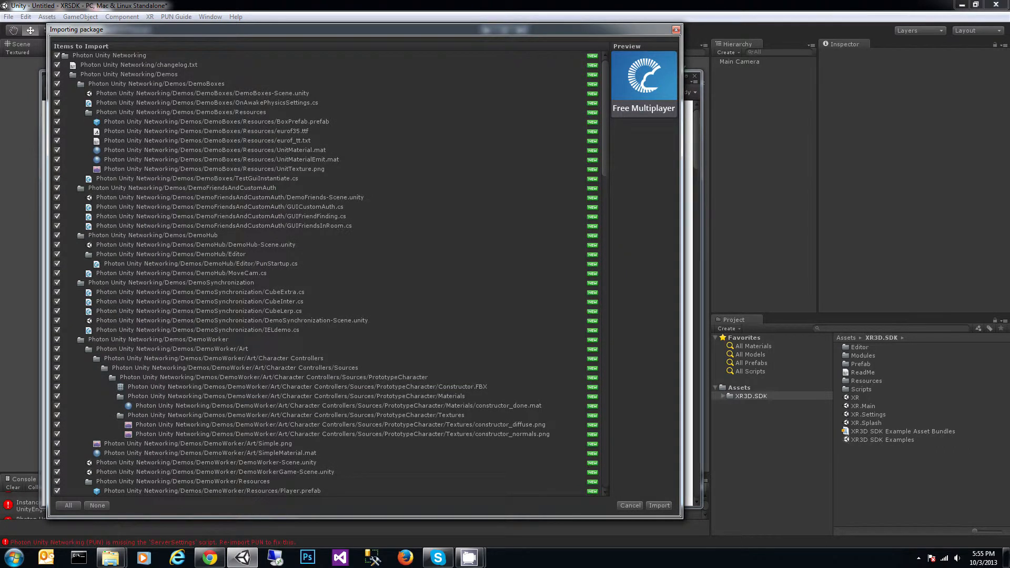
pyautogui.click(659, 507)
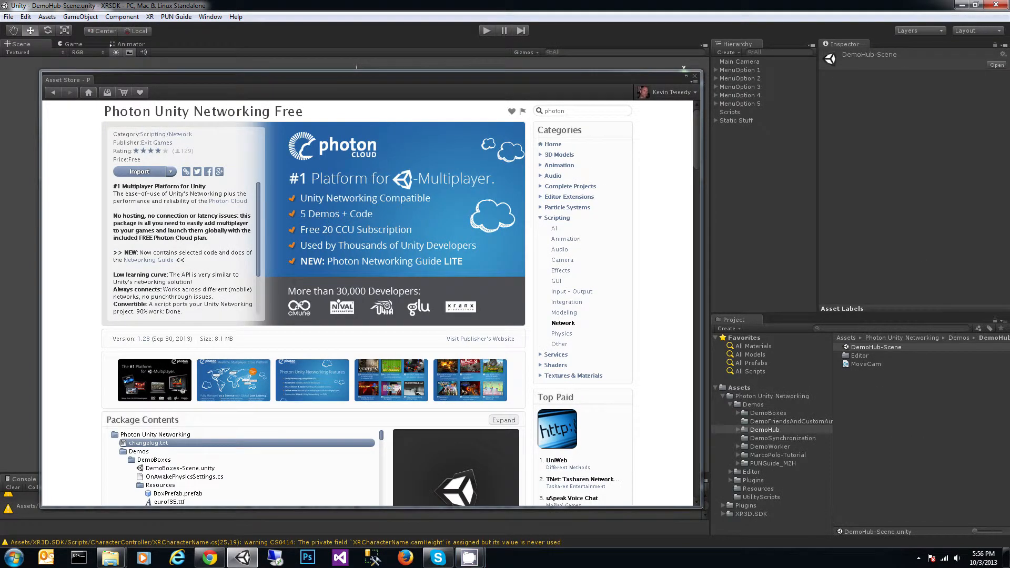
# Move the PUN Wizard window aside so that it no longer covers the Asset Store page
pyautogui.moveTo(483, 159); pyautogui.dragTo(476, 160)
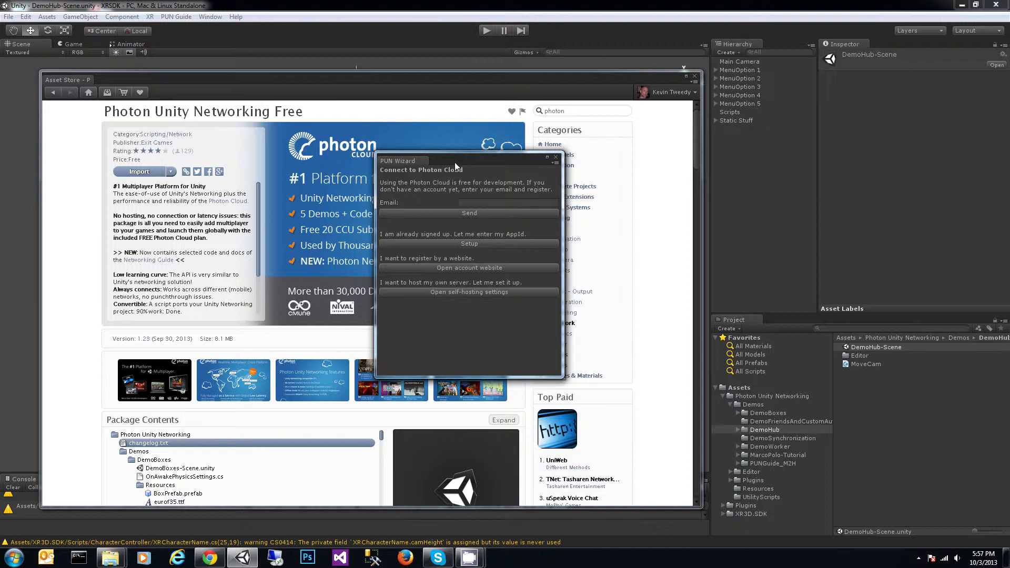
pyautogui.moveTo(457, 159); pyautogui.dragTo(571, 159)
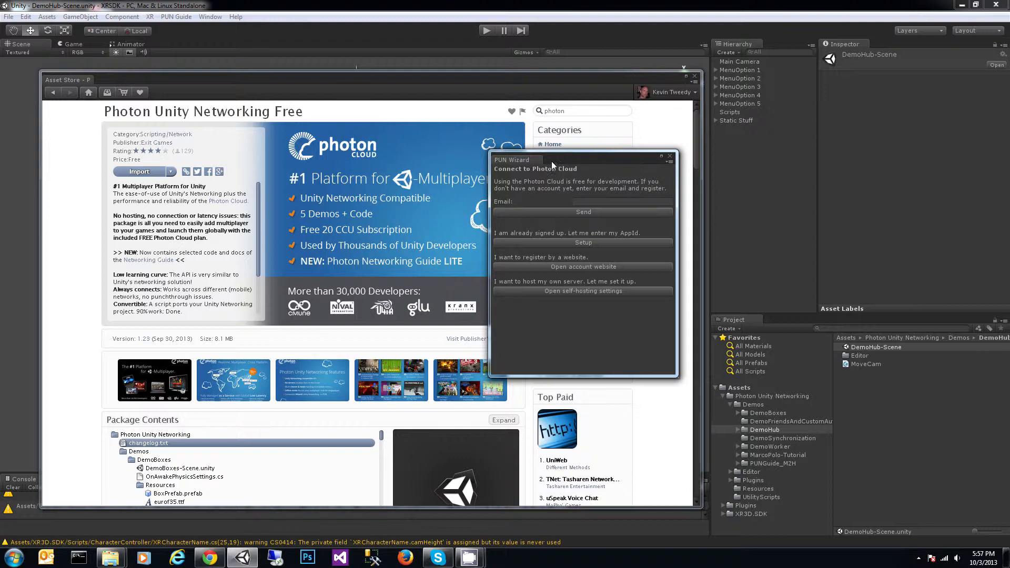
pyautogui.moveTo(554, 156); pyautogui.dragTo(1009, 113)
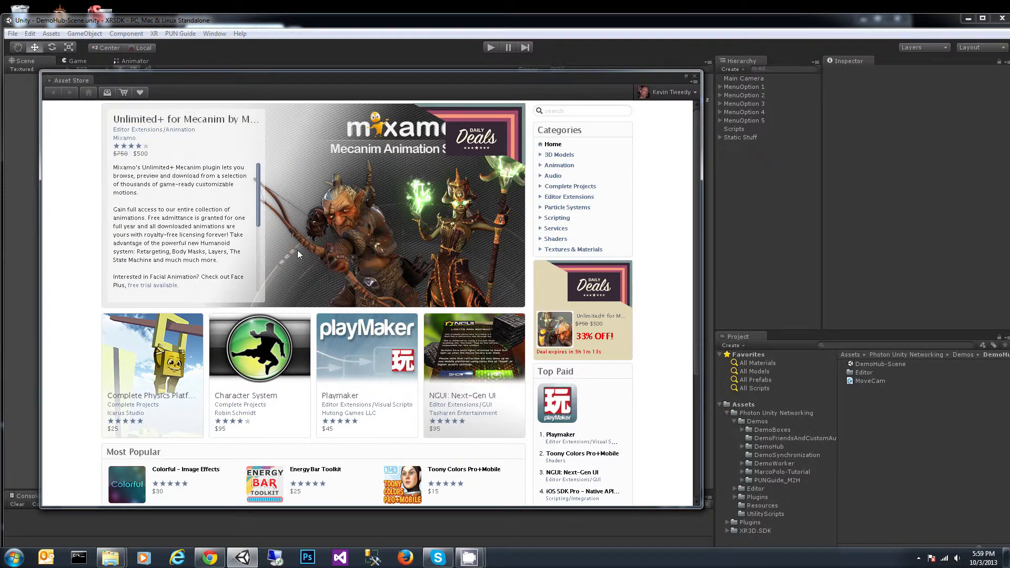
# Search the Asset Store for "mecanim", import the complete Mecanim Example Scenes package, and close the store
pyautogui.click(573, 111)
pyautogui.write('mecanim')
pyautogui.press('Return')
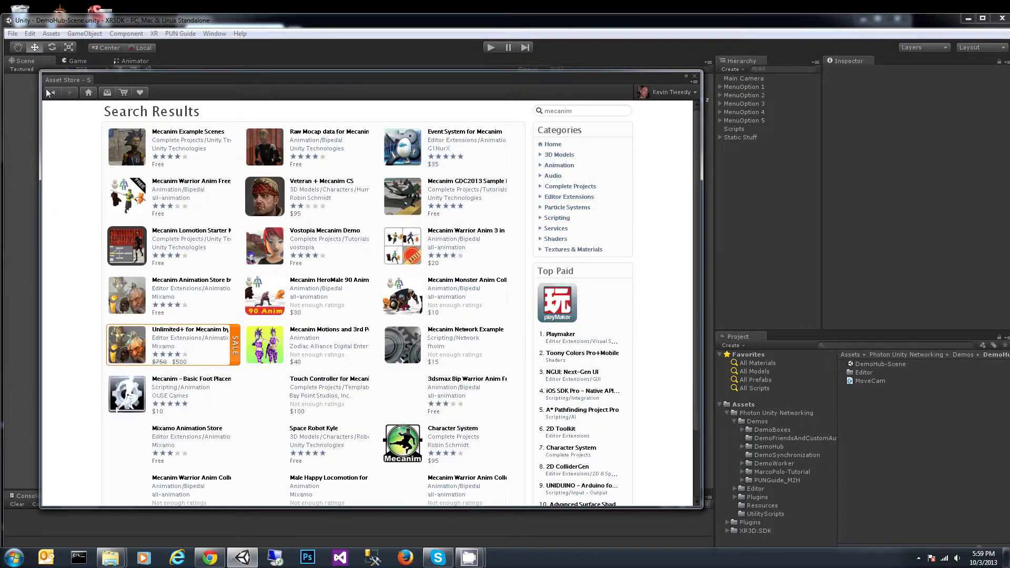
pyautogui.click(205, 136)
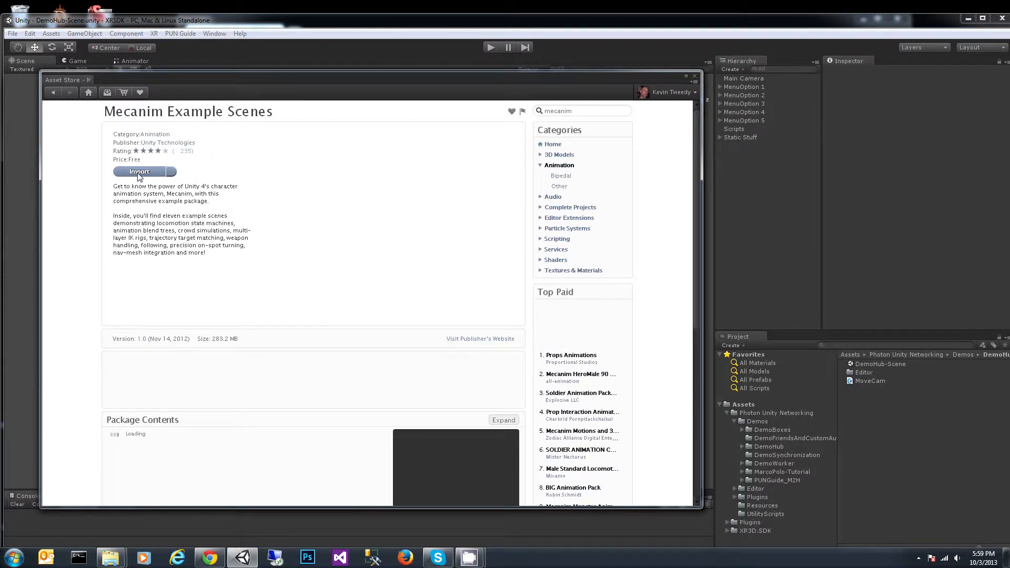
pyautogui.click(139, 172)
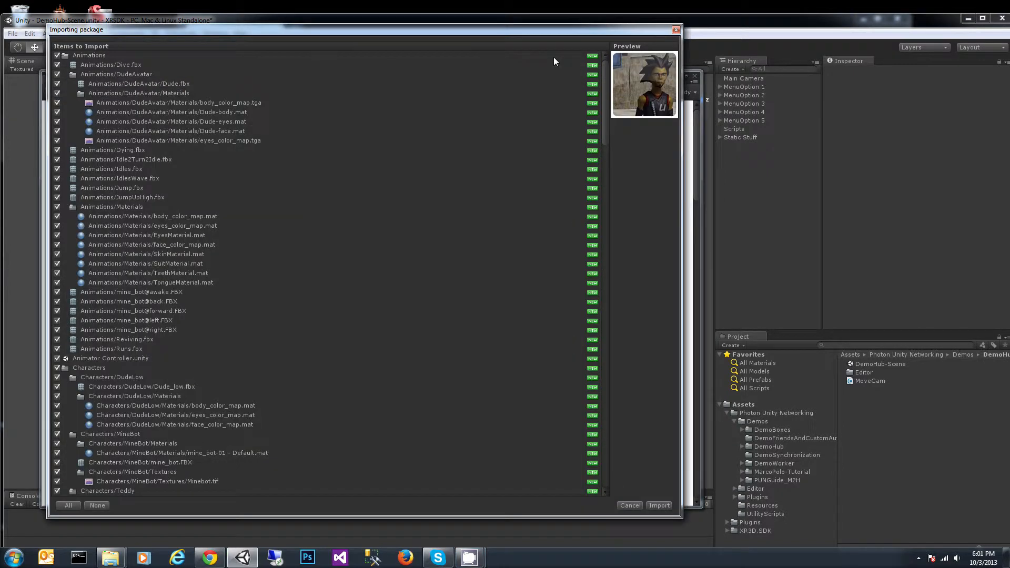
pyautogui.click(660, 505)
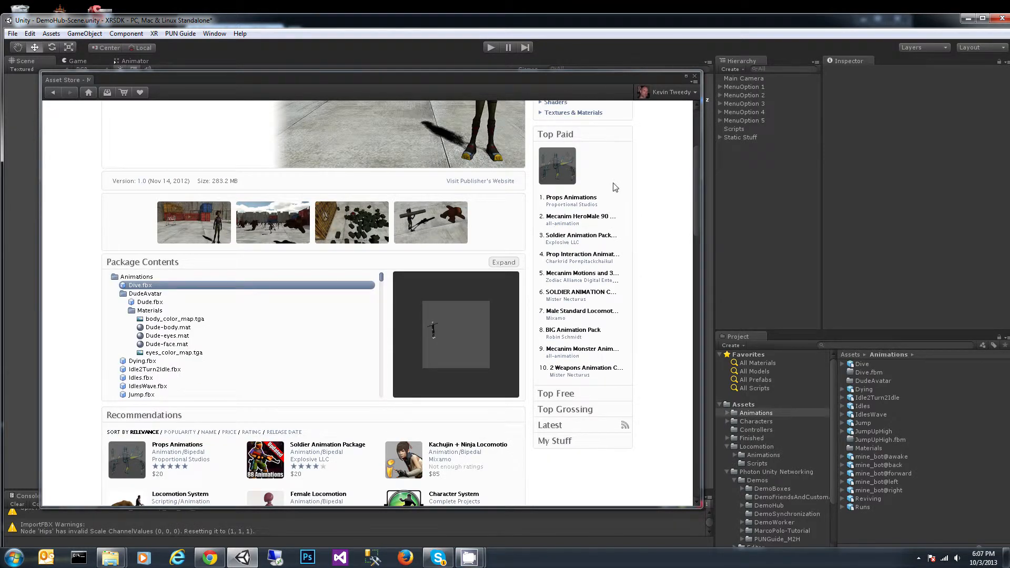
pyautogui.click(695, 77)
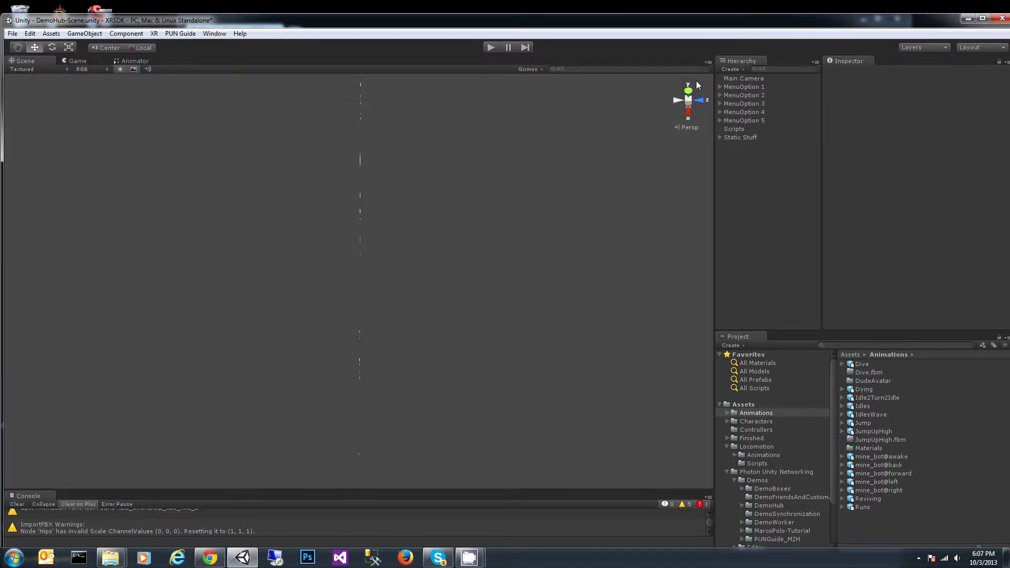
# Collapse the Photon Unity Networking and Locomotion folders and create a folder named Mecanim directly under Assets
pyautogui.click(727, 472)
pyautogui.click(727, 447)
pyautogui.rightClick(745, 405)
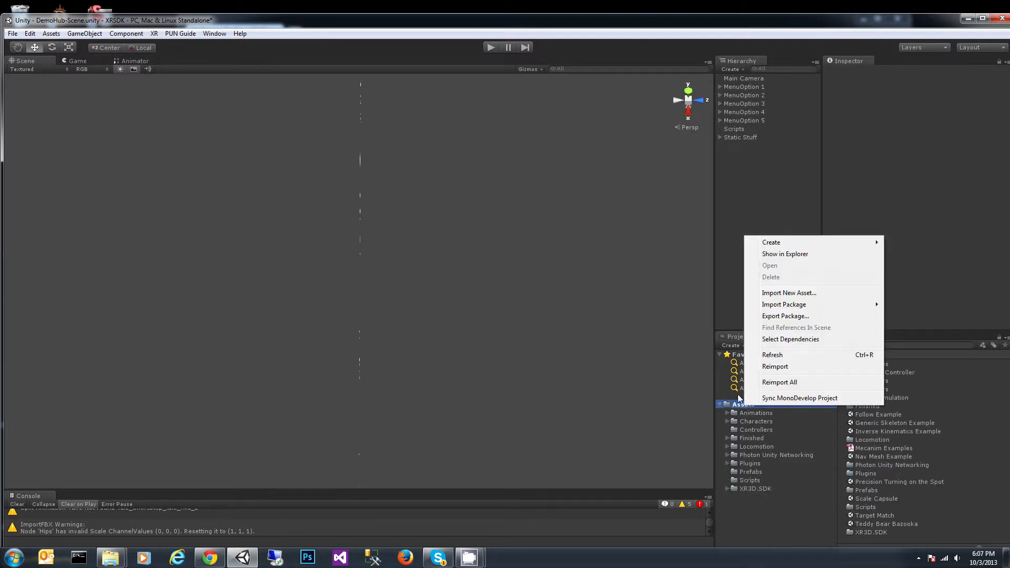
pyautogui.moveTo(780, 243)
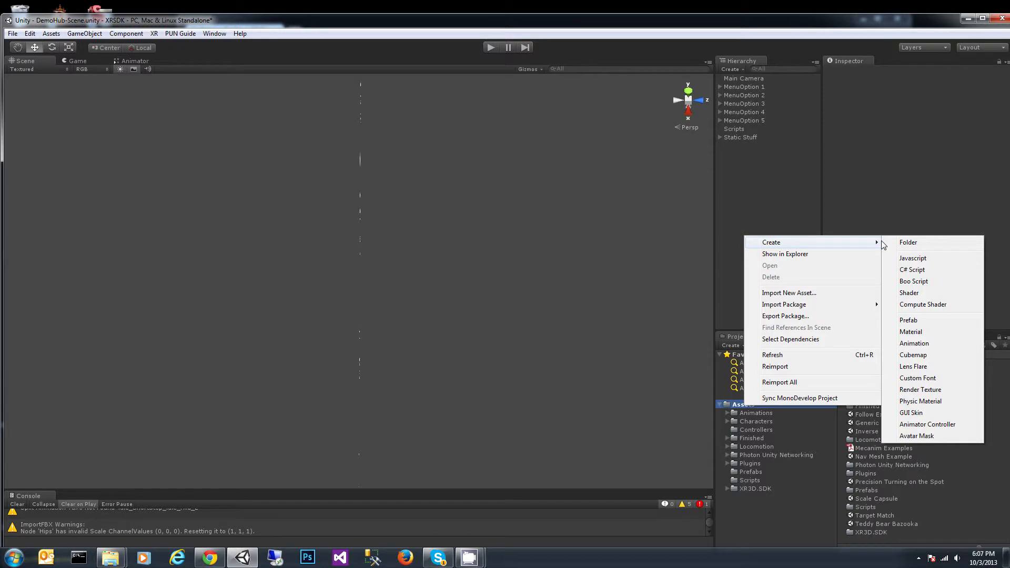
pyautogui.click(908, 242)
pyautogui.write('Mecanim')
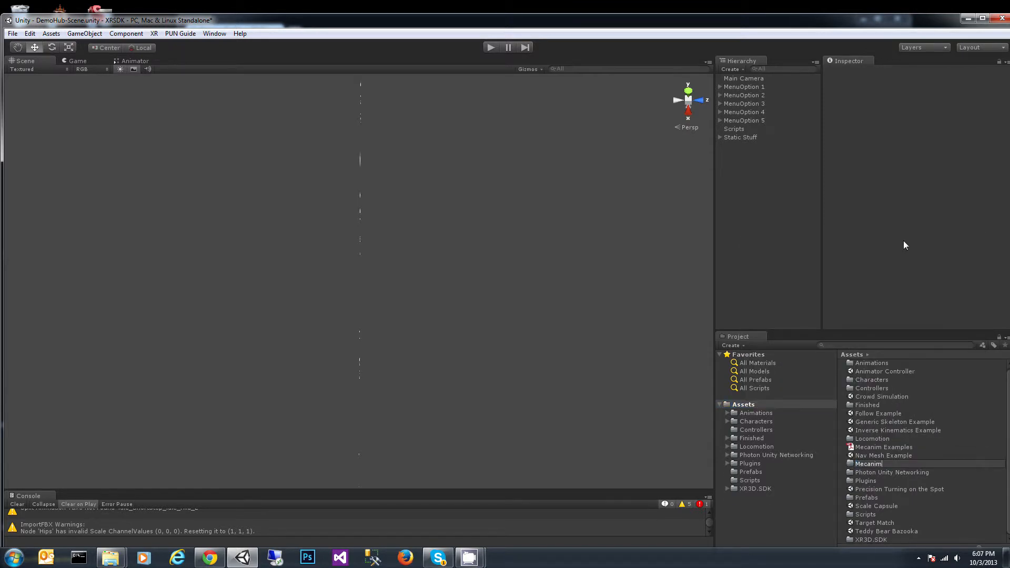
pyautogui.press('Return')
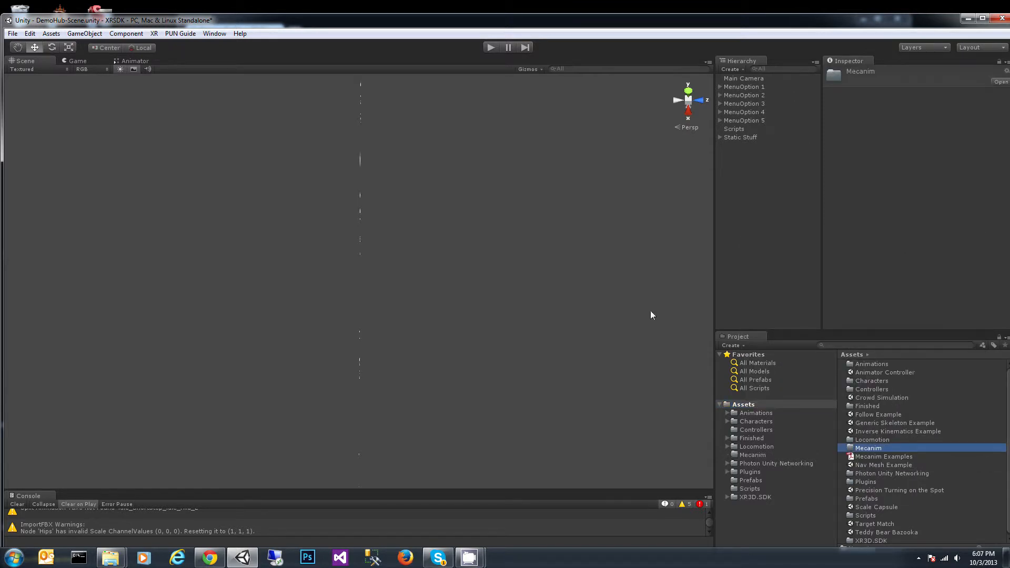
# Move all Mecanim example folders, scenes and the PDF from the Assets root into the Mecanim folder, leaving out Photon Unity Networking, Plugins and XR3D.SDK
pyautogui.keyDown('ctrl'); pyautogui.click(871, 363); pyautogui.keyUp('ctrl')
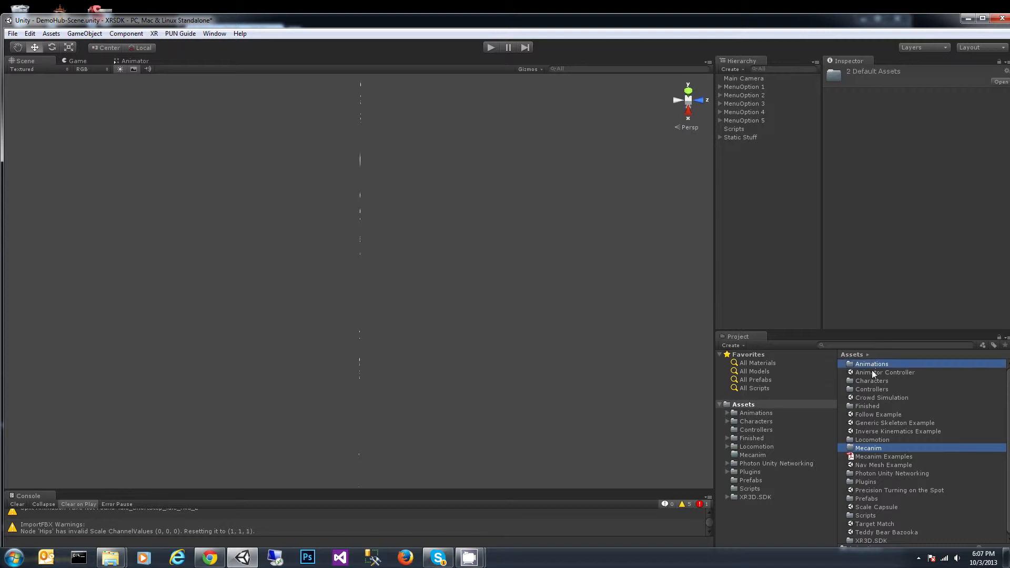
pyautogui.keyDown('ctrl'); pyautogui.click(871, 373); pyautogui.keyUp('ctrl')
pyautogui.keyDown('ctrl'); pyautogui.click(872, 381); pyautogui.keyUp('ctrl')
pyautogui.keyDown('ctrl'); pyautogui.click(872, 389); pyautogui.keyUp('ctrl')
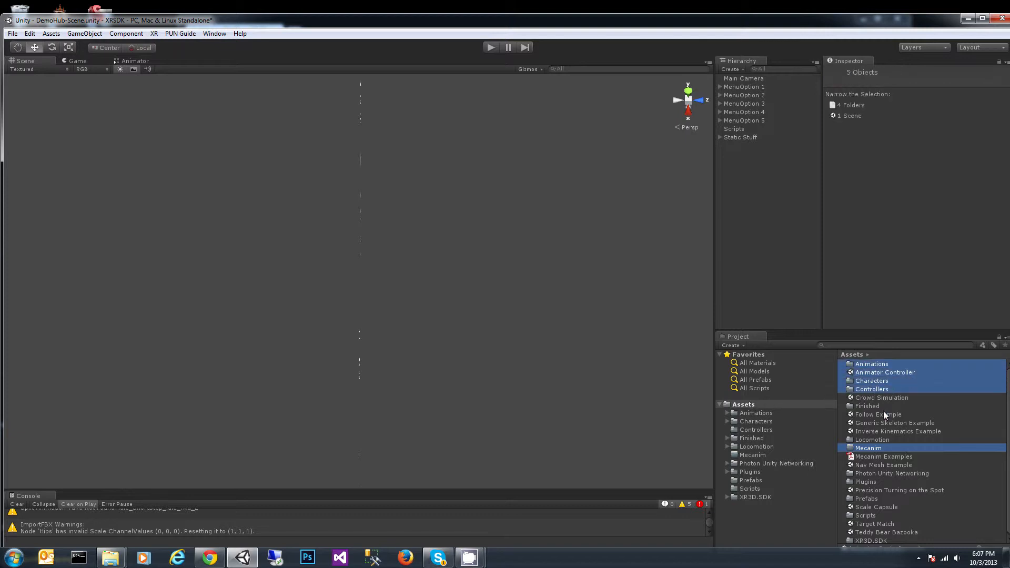
pyautogui.keyDown('ctrl'); pyautogui.click(890, 399); pyautogui.keyUp('ctrl')
pyautogui.keyDown('ctrl'); pyautogui.click(869, 406); pyautogui.keyUp('ctrl')
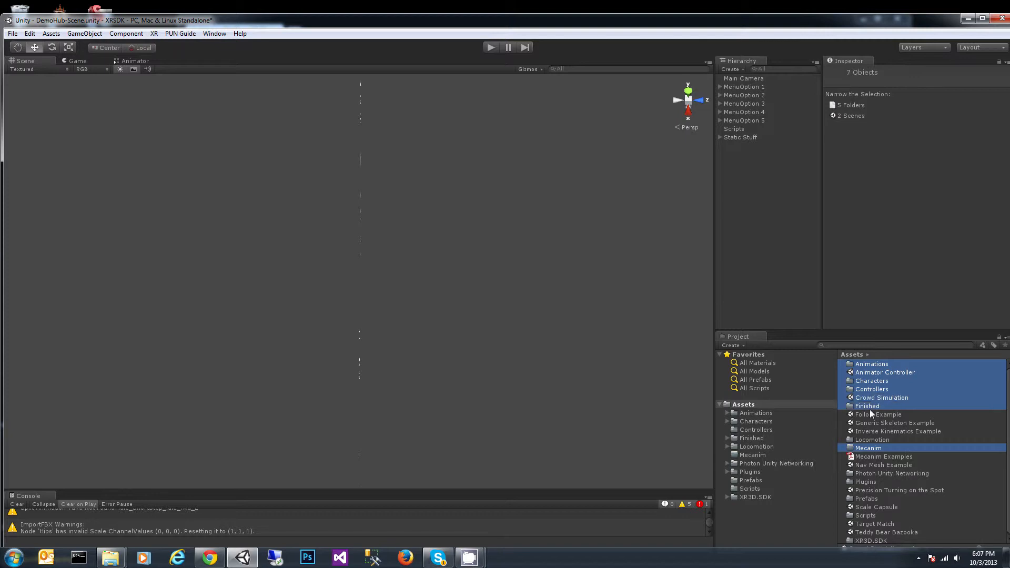
pyautogui.keyDown('ctrl'); pyautogui.click(873, 414); pyautogui.keyUp('ctrl')
pyautogui.keyDown('ctrl'); pyautogui.click(874, 423); pyautogui.keyUp('ctrl')
pyautogui.keyDown('ctrl'); pyautogui.click(874, 432); pyautogui.keyUp('ctrl')
pyautogui.keyDown('ctrl'); pyautogui.click(874, 440); pyautogui.keyUp('ctrl')
pyautogui.keyDown('ctrl'); pyautogui.click(872, 448); pyautogui.keyUp('ctrl')
pyautogui.keyDown('ctrl'); pyautogui.click(871, 458); pyautogui.keyUp('ctrl')
pyautogui.keyDown('ctrl'); pyautogui.click(869, 465); pyautogui.keyUp('ctrl')
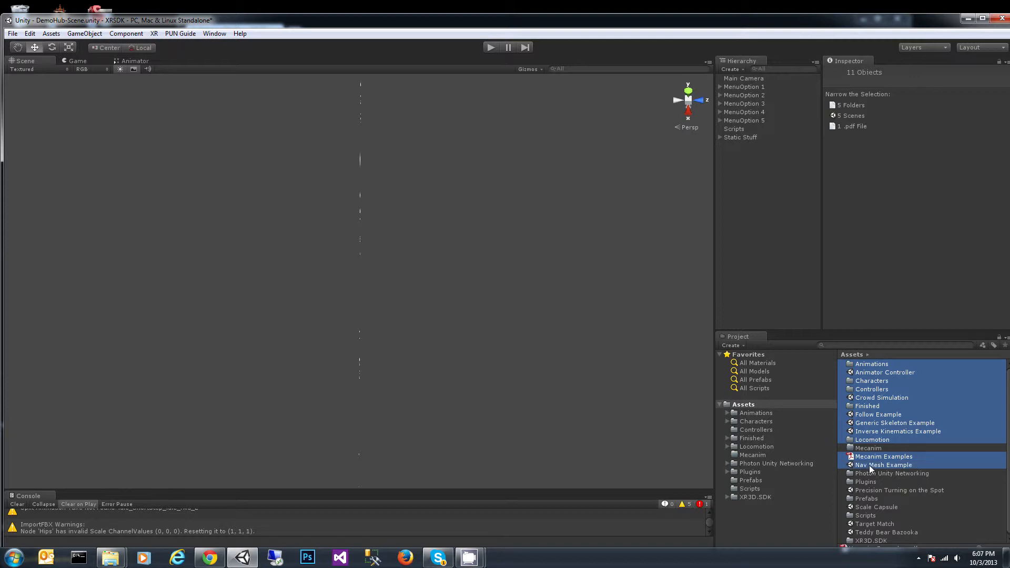
pyautogui.keyDown('ctrl'); pyautogui.click(876, 490); pyautogui.keyUp('ctrl')
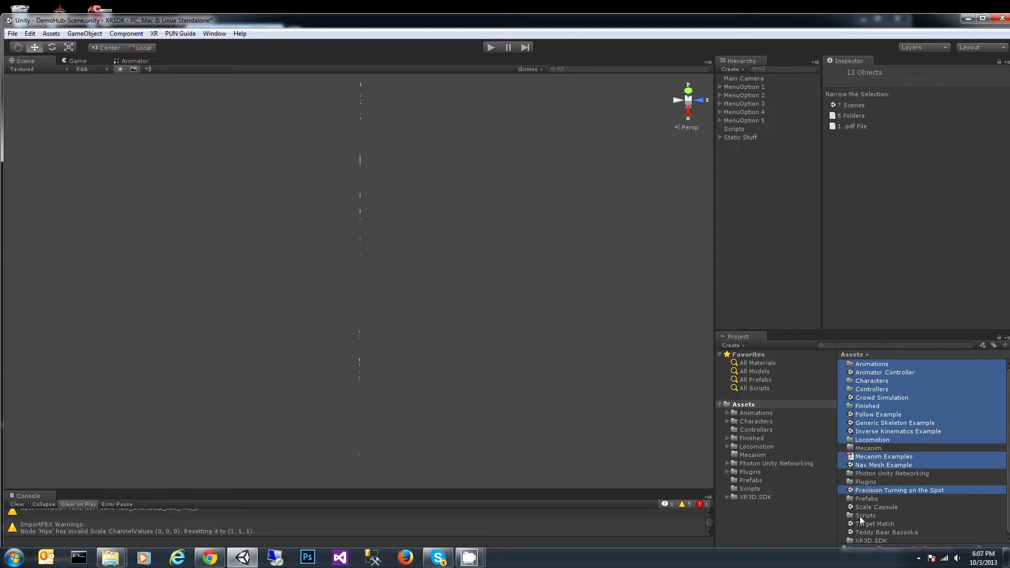
pyautogui.keyDown('ctrl'); pyautogui.click(866, 499); pyautogui.keyUp('ctrl')
pyautogui.keyDown('ctrl'); pyautogui.click(864, 508); pyautogui.keyUp('ctrl')
pyautogui.keyDown('ctrl'); pyautogui.click(866, 516); pyautogui.keyUp('ctrl')
pyautogui.keyDown('ctrl'); pyautogui.click(871, 524); pyautogui.keyUp('ctrl')
pyautogui.keyDown('ctrl'); pyautogui.click(865, 533); pyautogui.keyUp('ctrl')
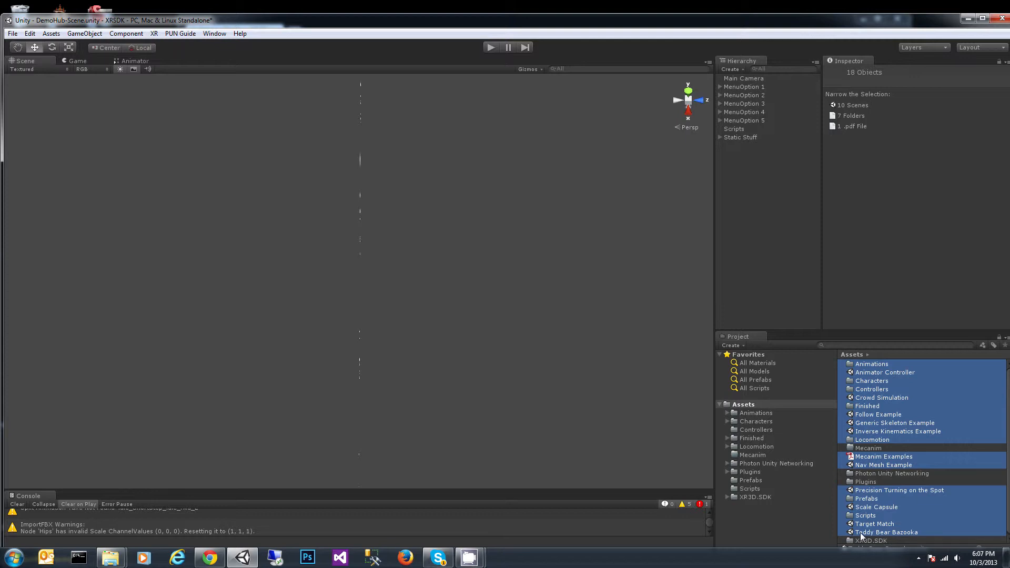
pyautogui.keyDown('ctrl'); pyautogui.click(869, 450); pyautogui.keyUp('ctrl')
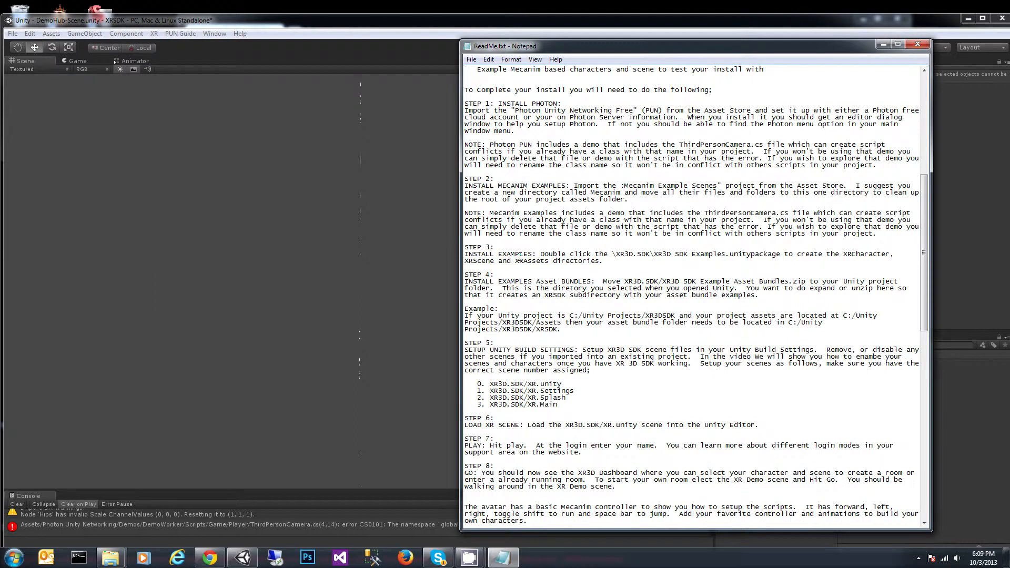
# Move the ReadMe out of the way and import the complete XR3D SDK Examples package from the XR3D.SDK folder
pyautogui.moveTo(739, 51); pyautogui.dragTo(1009, 63)
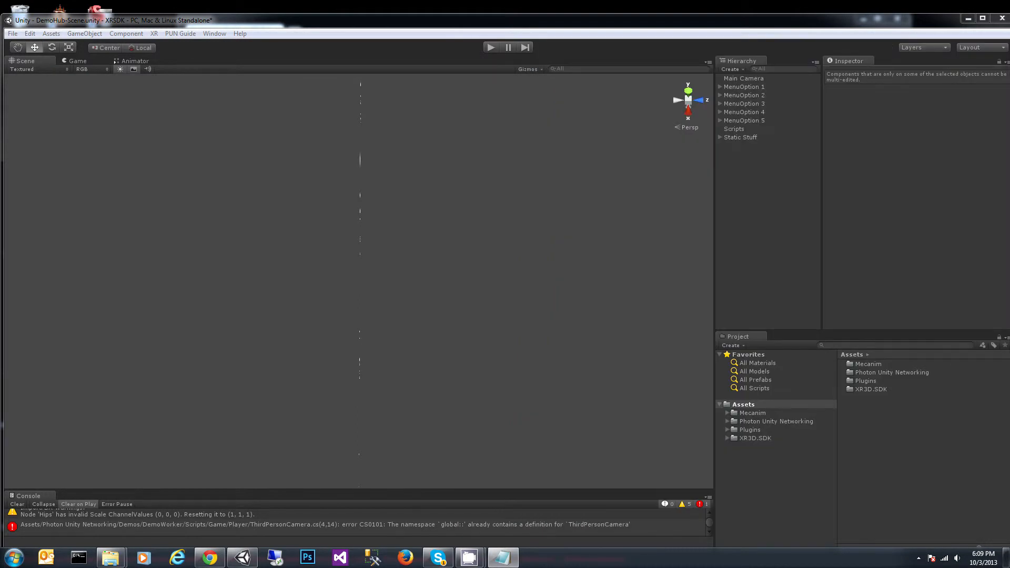
pyautogui.click(746, 440)
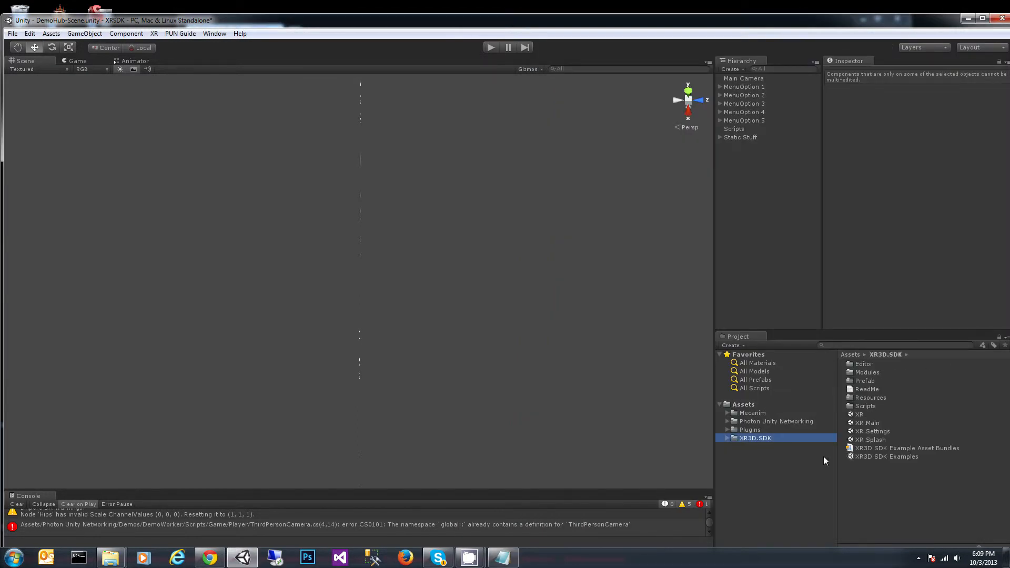
pyautogui.click(889, 456)
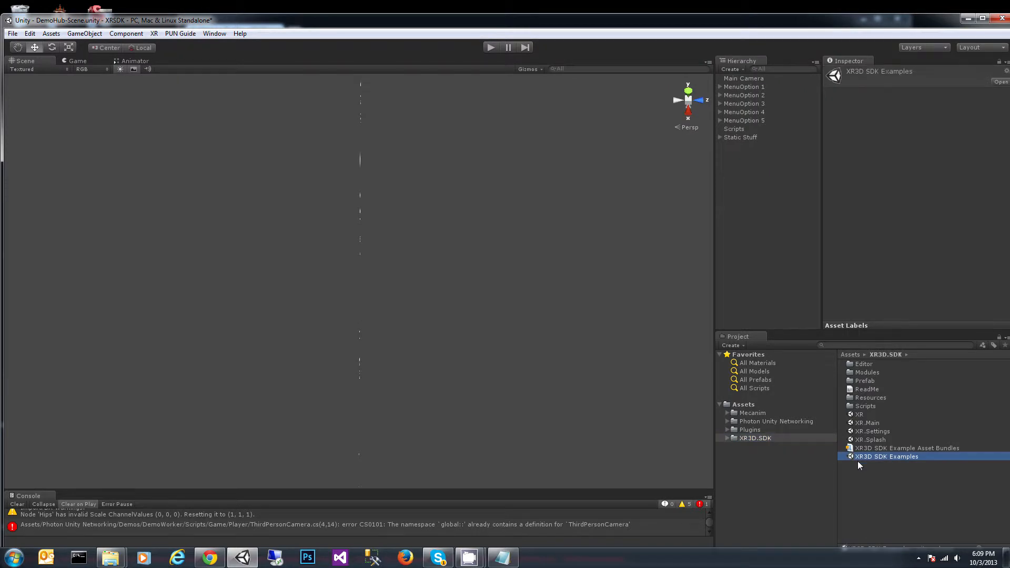
pyautogui.doubleClick(901, 457)
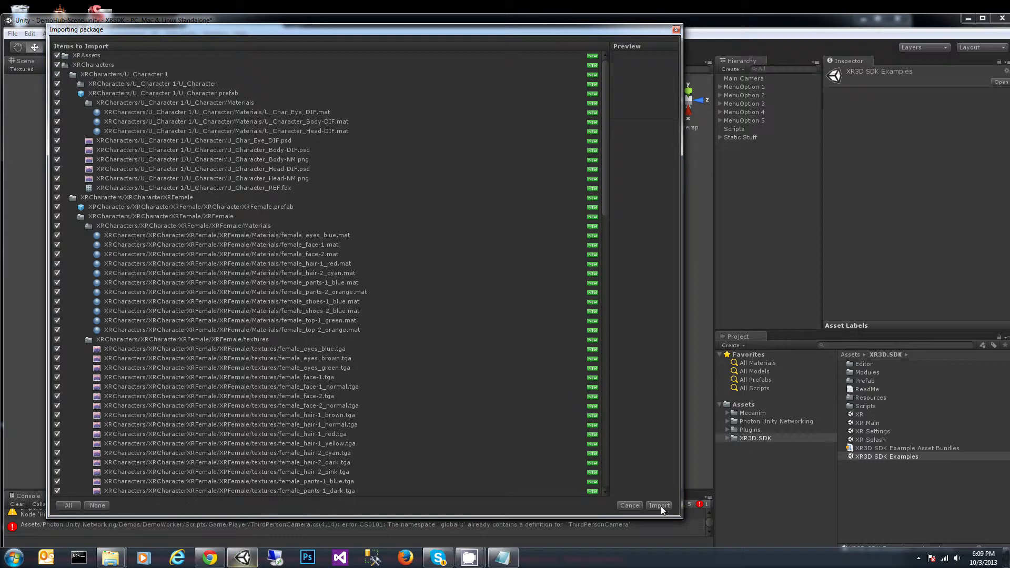
pyautogui.click(660, 506)
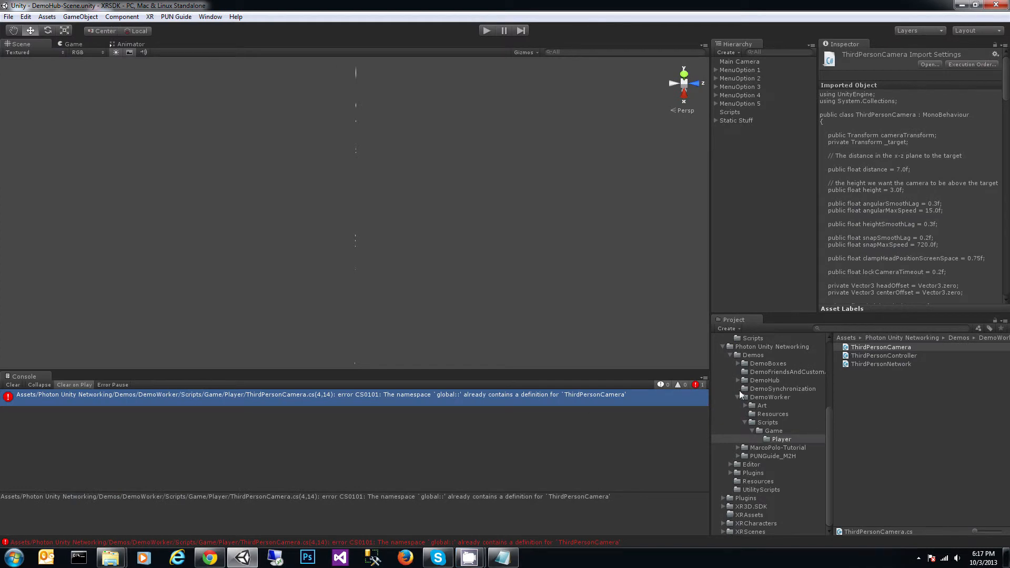
# Rename the class in Photon's ThirdPersonCamera.cs as PhotonThirdPersonCamera, save the script with converted line endings, and return to Unity
pyautogui.click(722, 347)
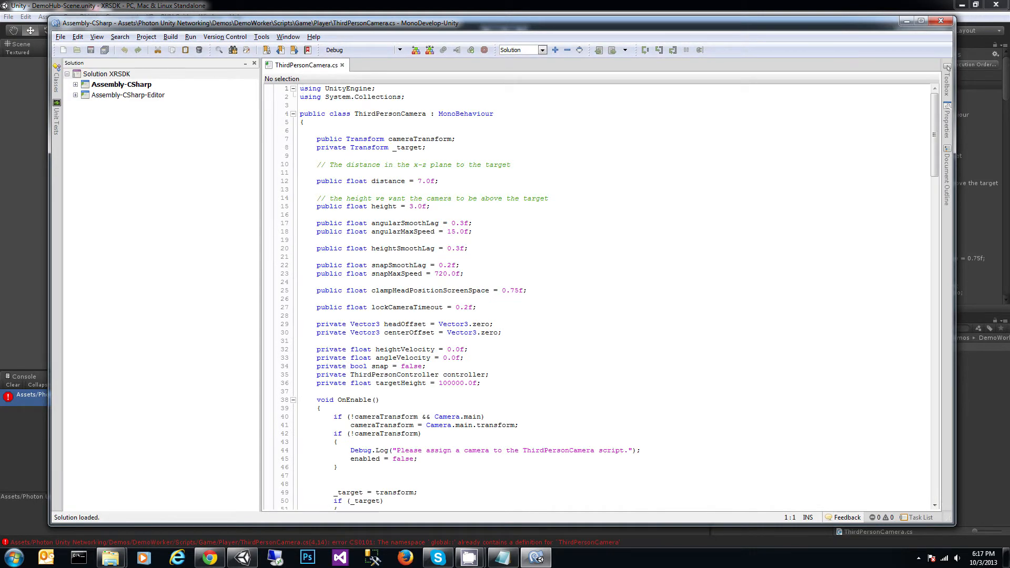
pyautogui.click(355, 114)
pyautogui.write('Photon')
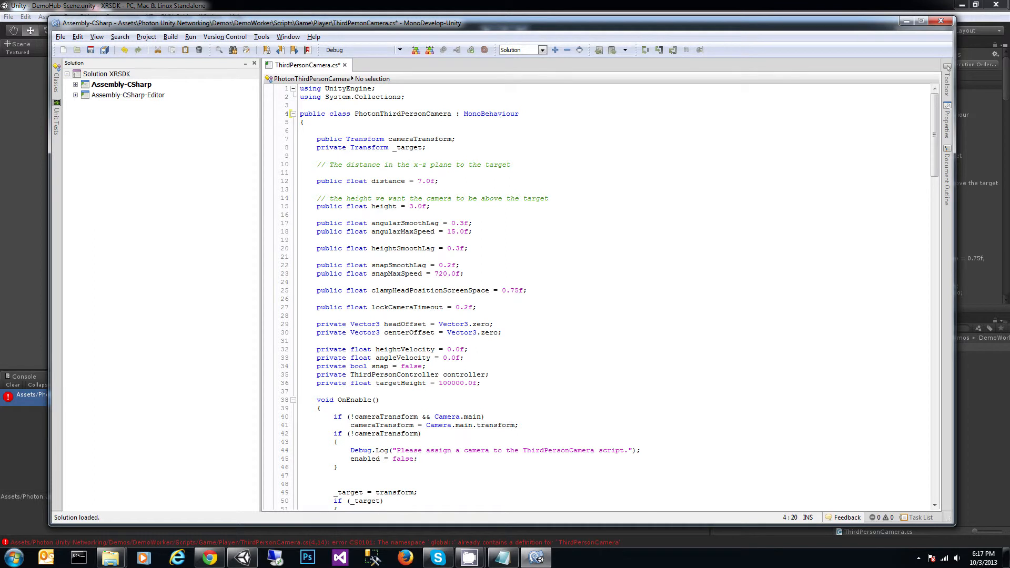
pyautogui.click(91, 49)
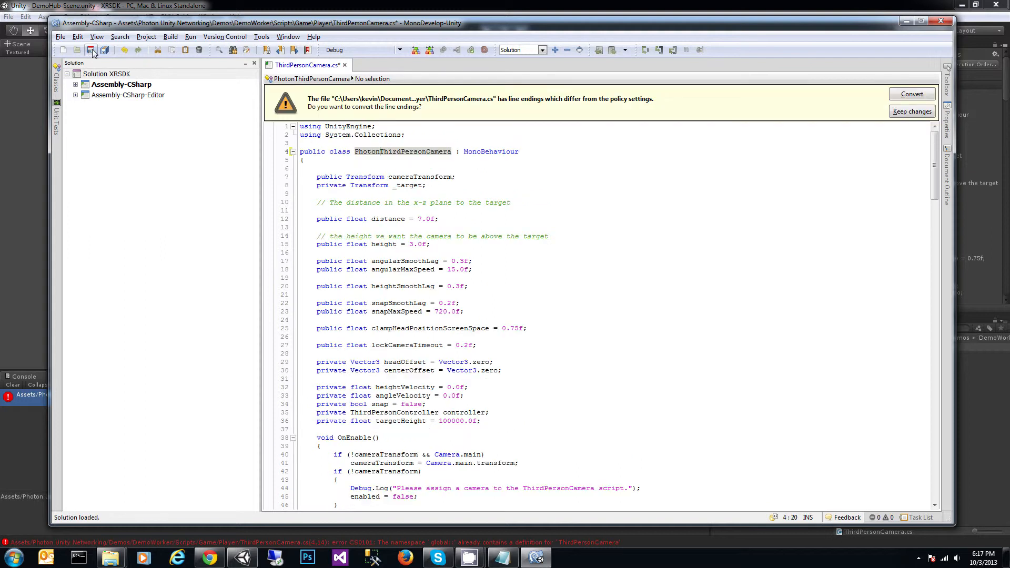
pyautogui.click(912, 95)
pyautogui.click(911, 22)
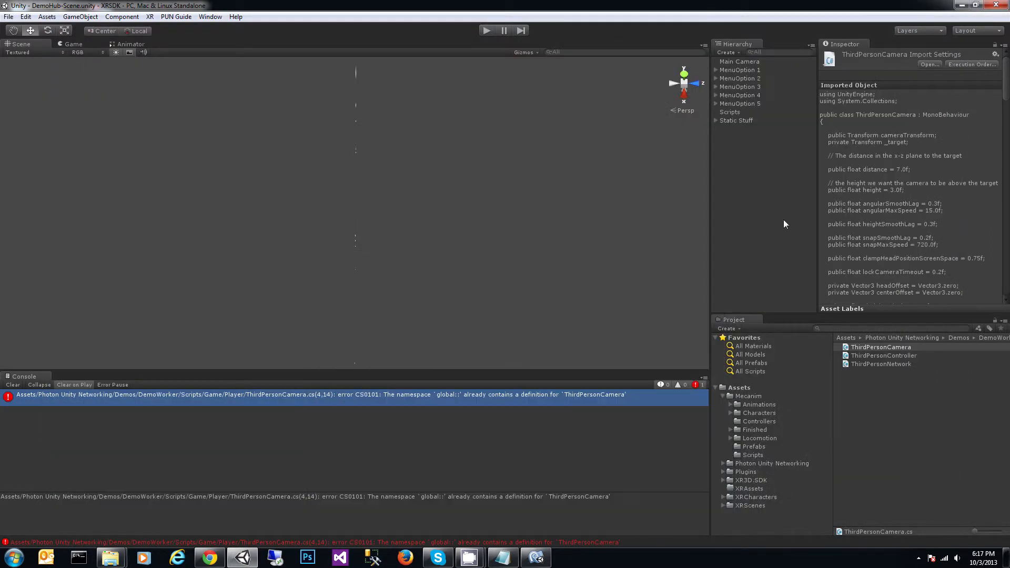
# Rename the ThirdPersonCamera script asset in Photon's DemoWorker Player folder as PhotonThirdPersonCamera
pyautogui.click(877, 348)
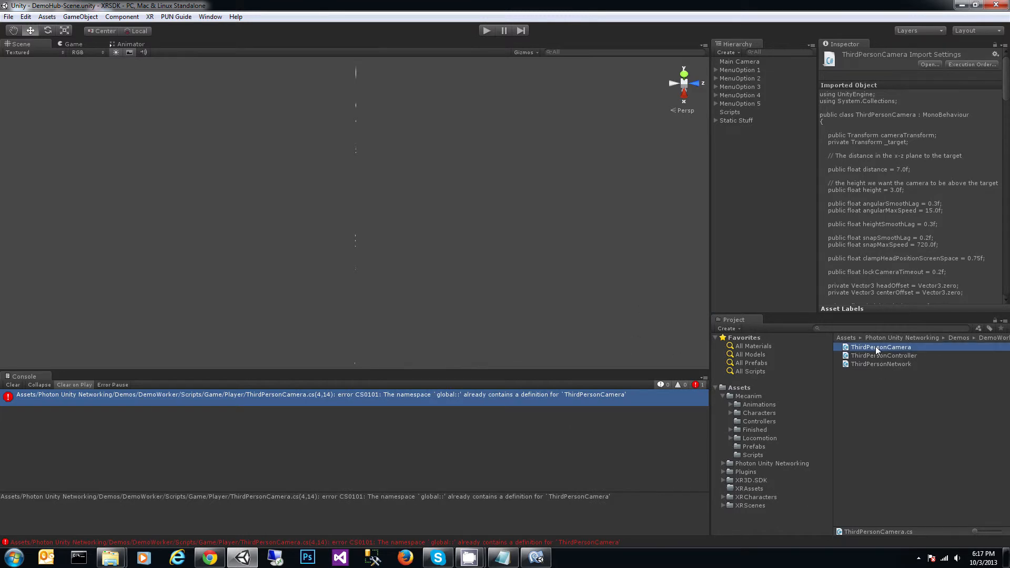
pyautogui.click(861, 347)
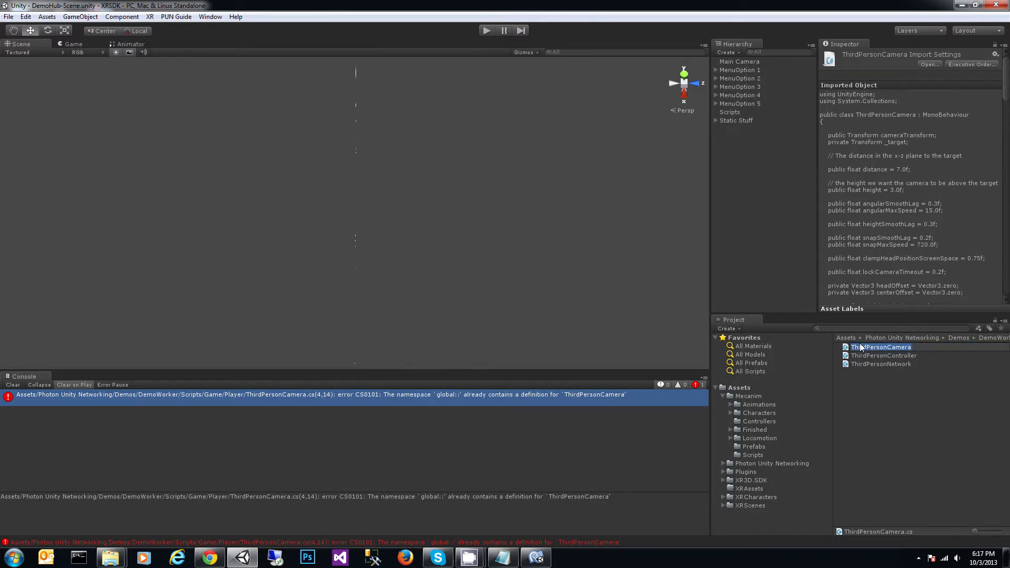
pyautogui.press('Home')
pyautogui.write('Photon')
pyautogui.press('Return')
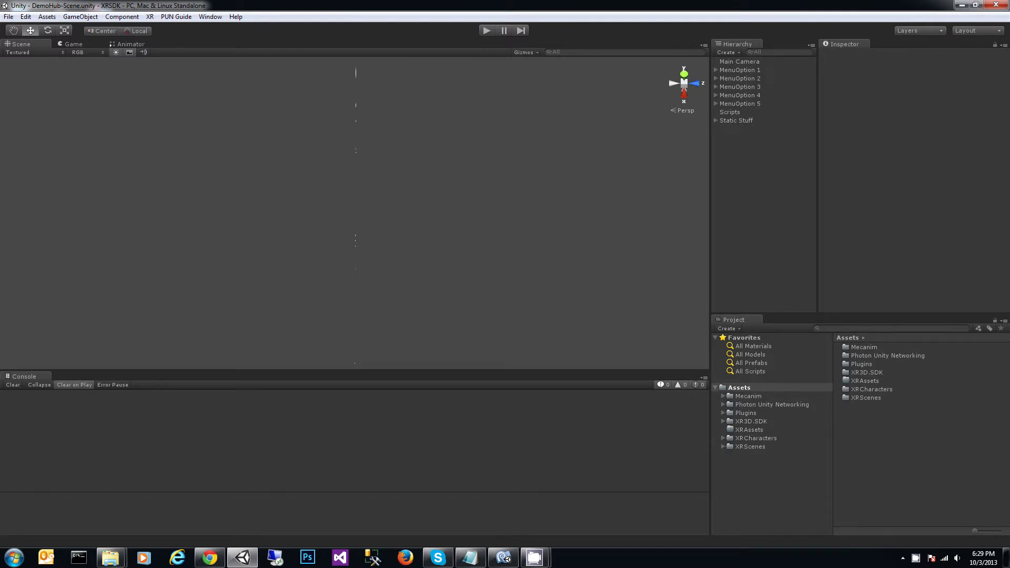
# Bring up the ReadMe and the project's file window, and copy XR3D SDK Example Asset Bundles.zip from Assets\XR3D.SDK
pyautogui.moveTo(659, 49); pyautogui.dragTo(653, 48)
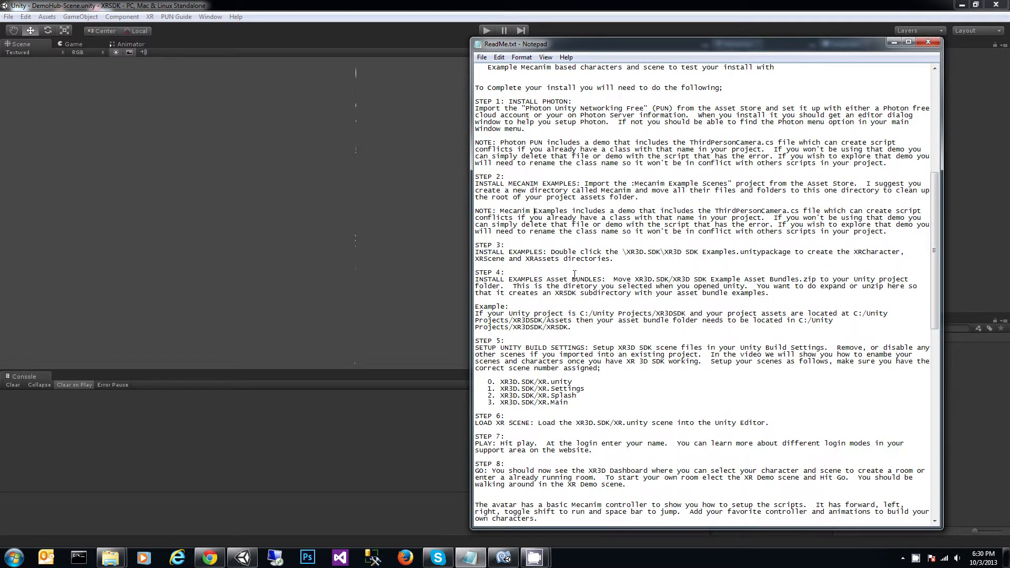
pyautogui.moveTo(1009, 108); pyautogui.dragTo(499, 84)
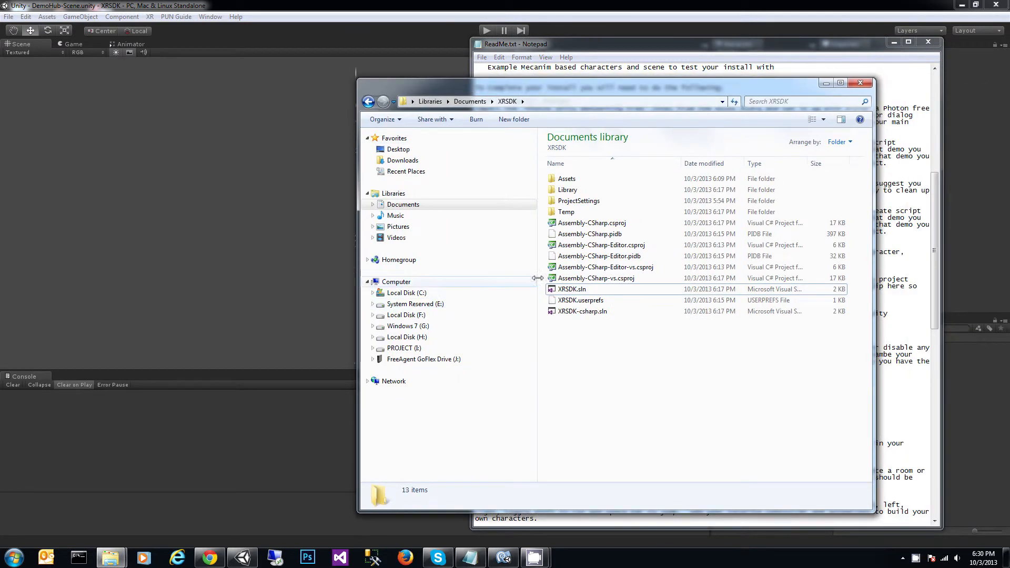
pyautogui.doubleClick(567, 179)
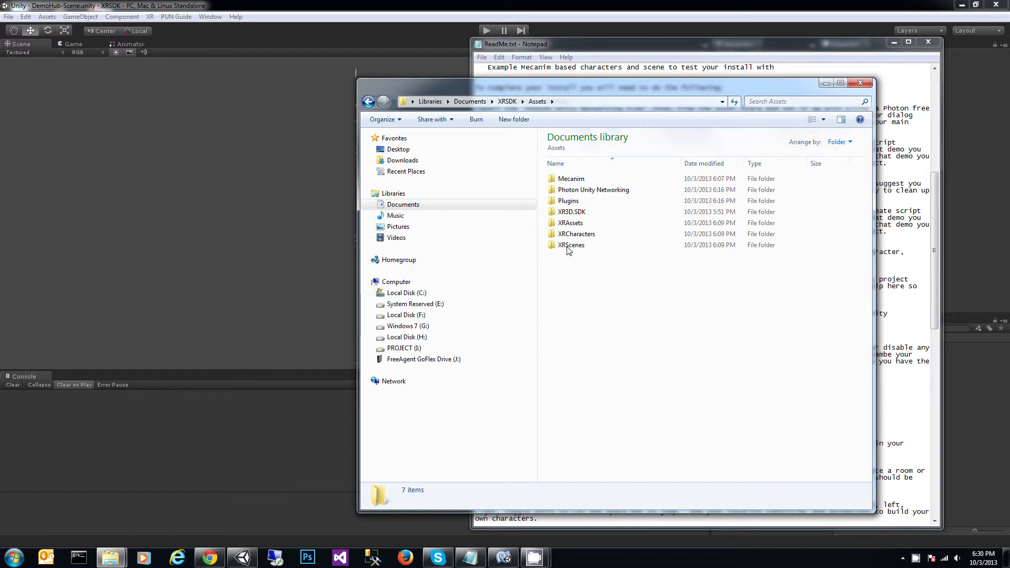
pyautogui.doubleClick(571, 212)
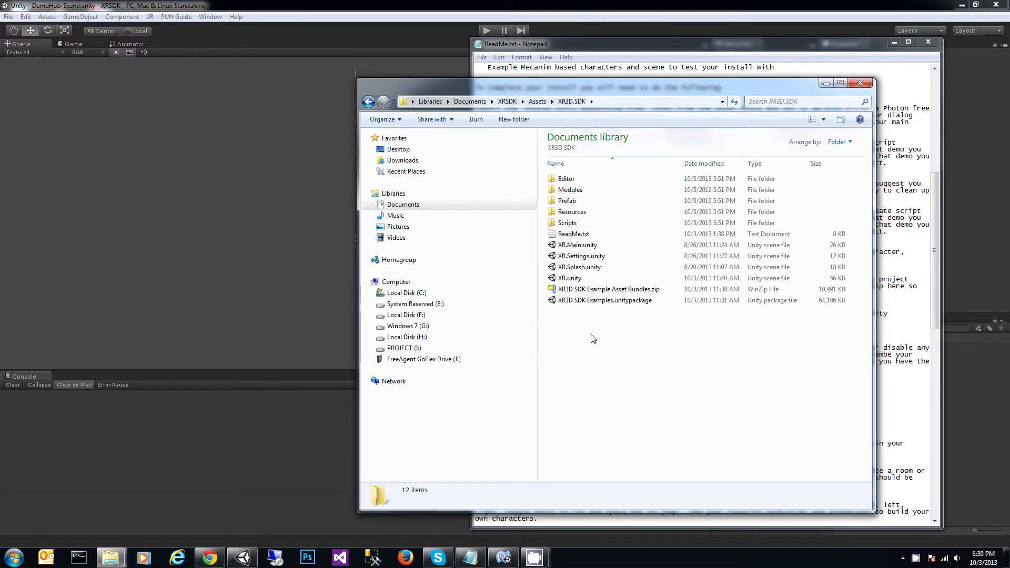
pyautogui.click(611, 291)
pyautogui.rightClick(611, 293)
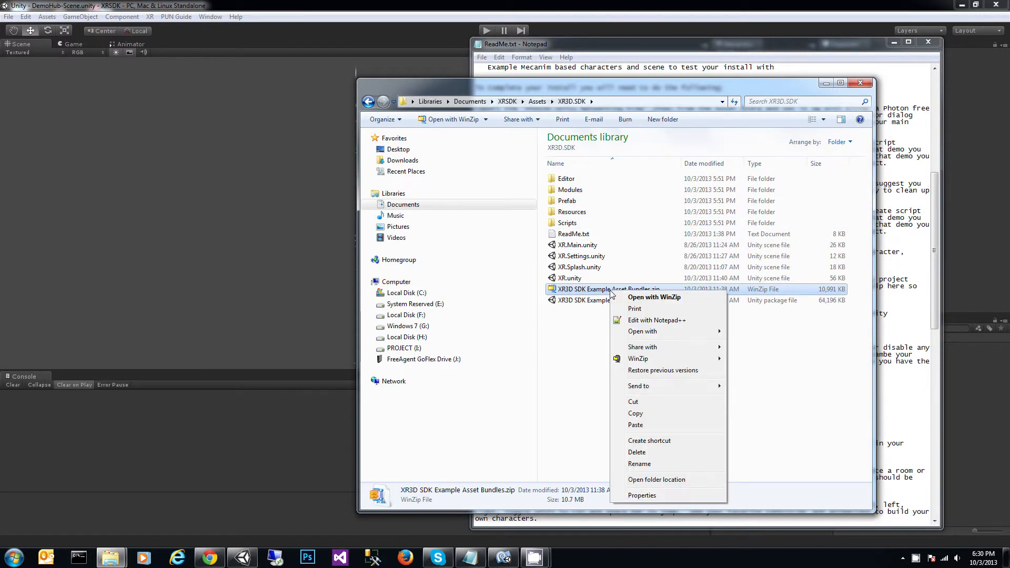
pyautogui.click(658, 419)
# Paste the example asset bundles zip into the root of the XRSDK project folder
pyautogui.click(537, 101)
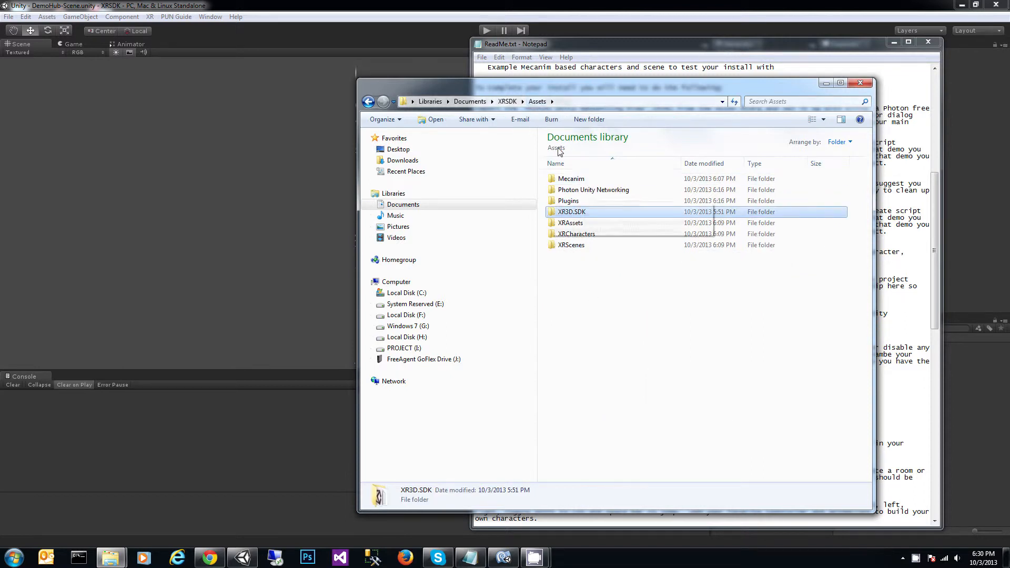
pyautogui.click(507, 102)
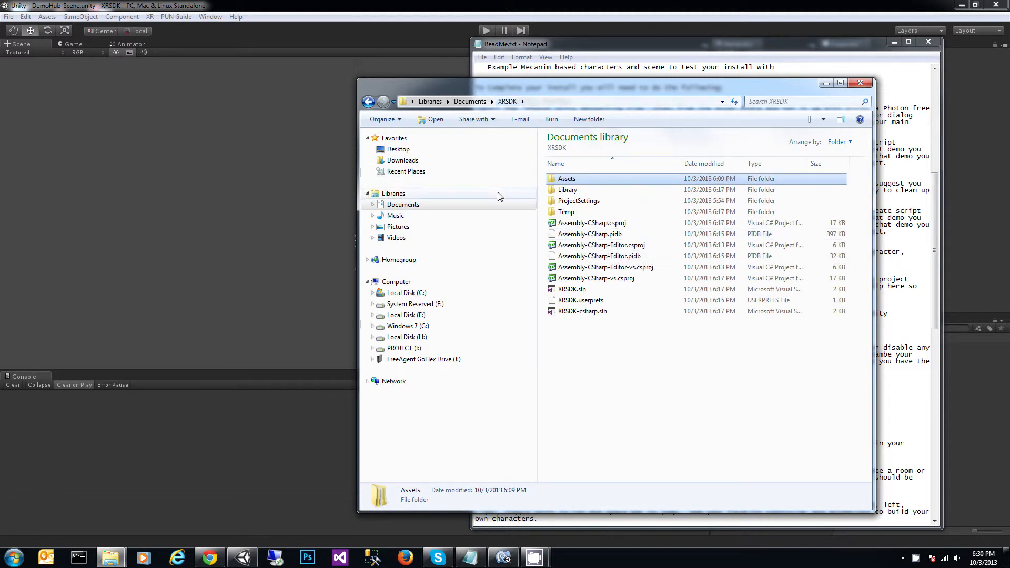
pyautogui.click(577, 333)
pyautogui.rightClick(577, 333)
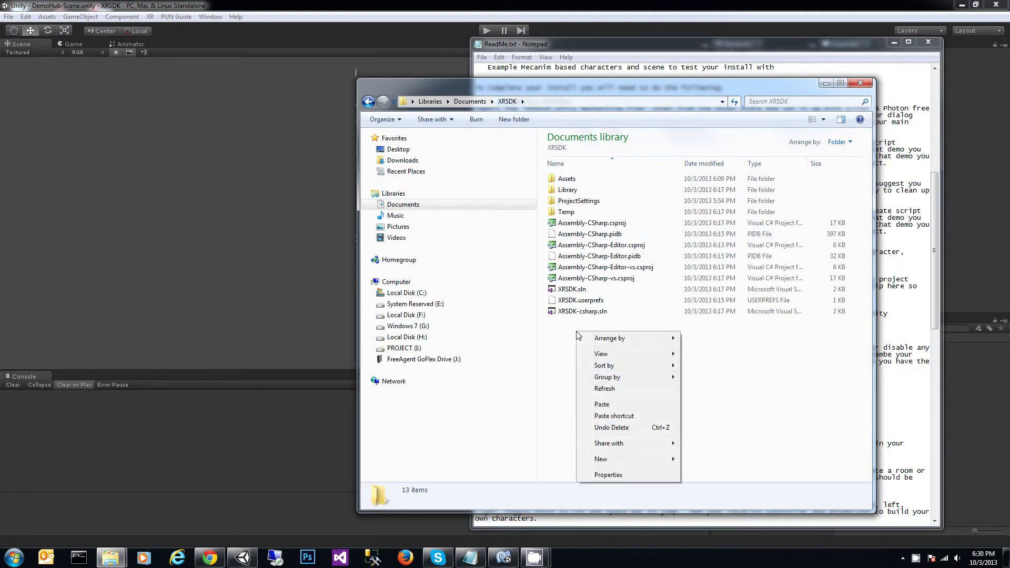
pyautogui.click(601, 405)
# Extract XR3D SDK Example Asset Bundles.zip with WinZip directly into the XRSDK project root
pyautogui.rightClick(572, 291)
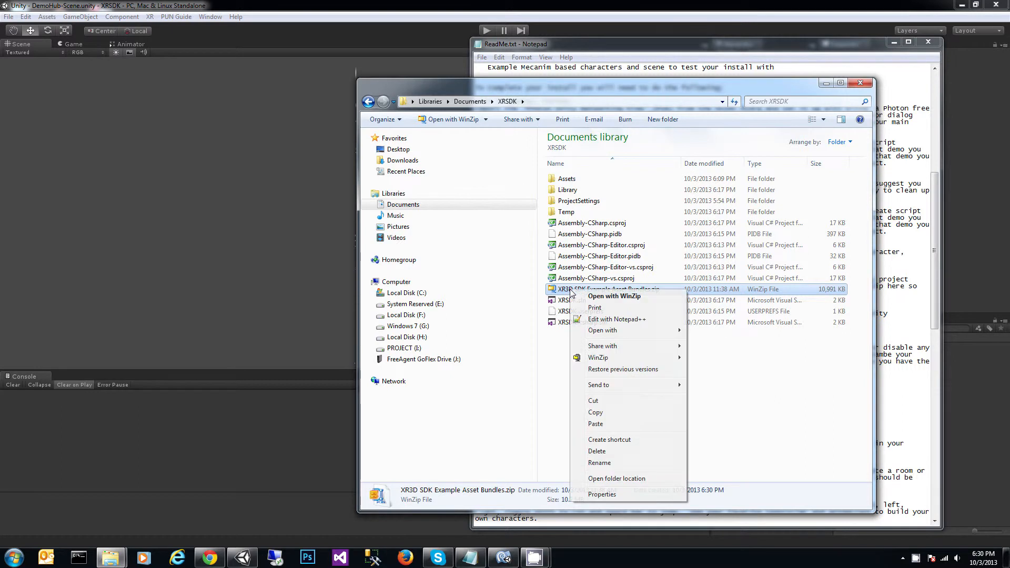
pyautogui.moveTo(597, 358)
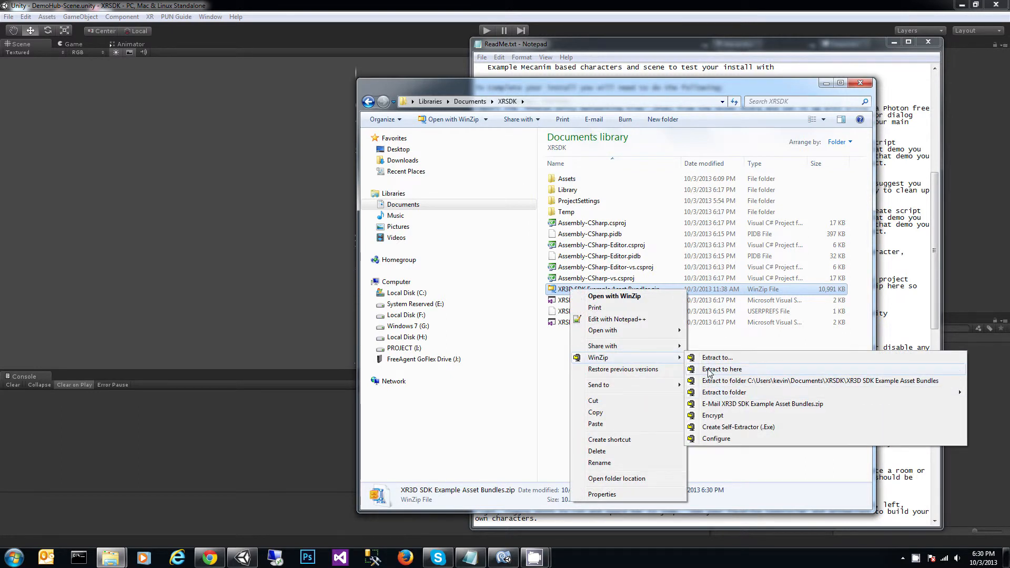
pyautogui.click(710, 370)
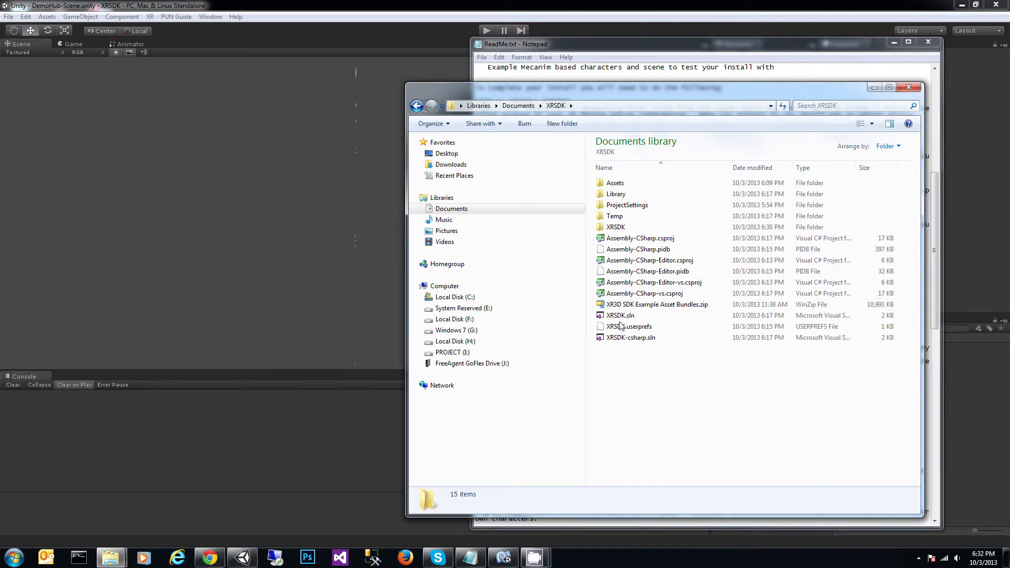
# Extract the zip into its own XR3D SDK Example Asset Bundles folder, open that folder and select its XRSDK subfolder
pyautogui.rightClick(632, 308)
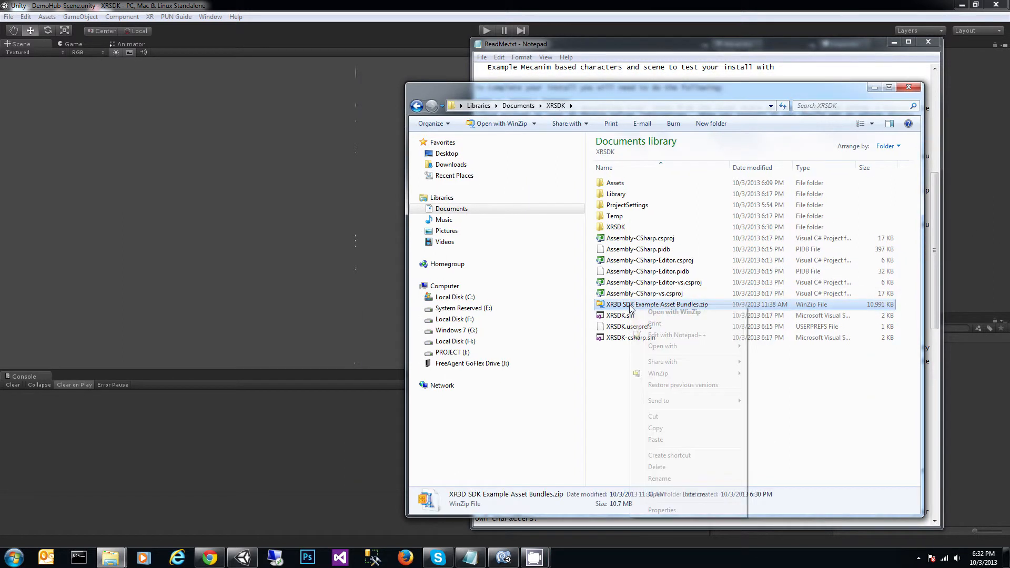
pyautogui.moveTo(665, 375)
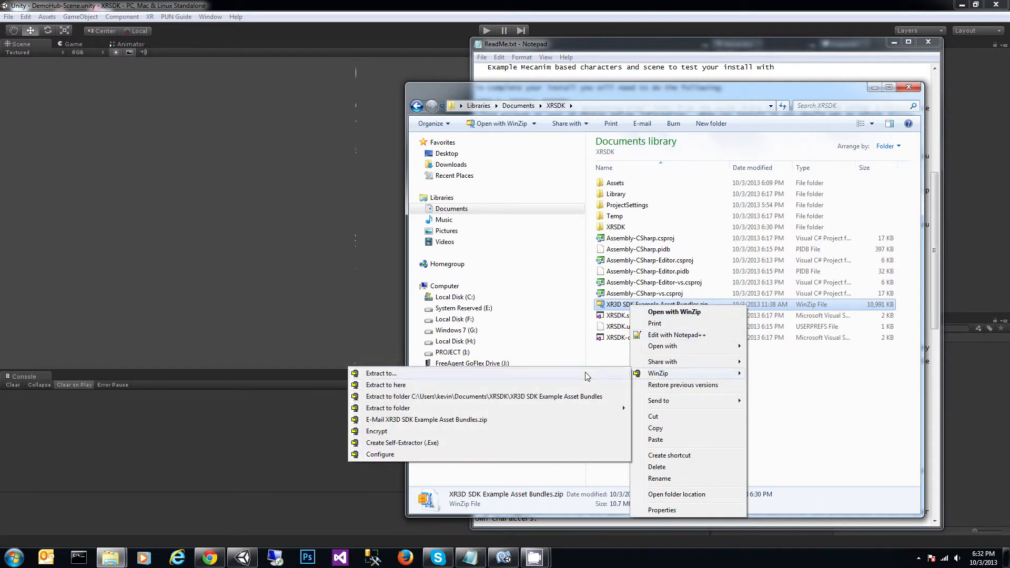
pyautogui.click(503, 396)
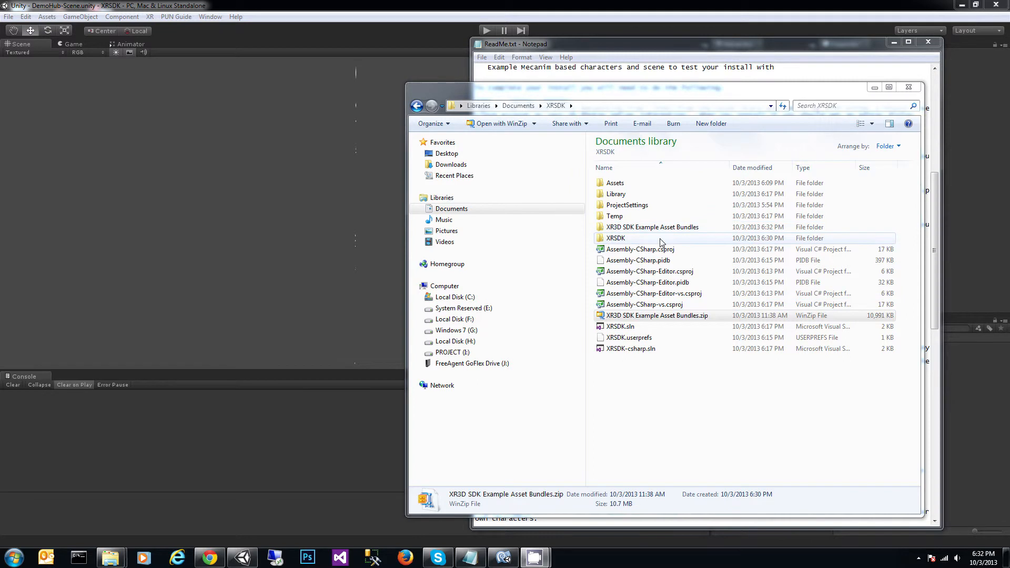
pyautogui.doubleClick(643, 230)
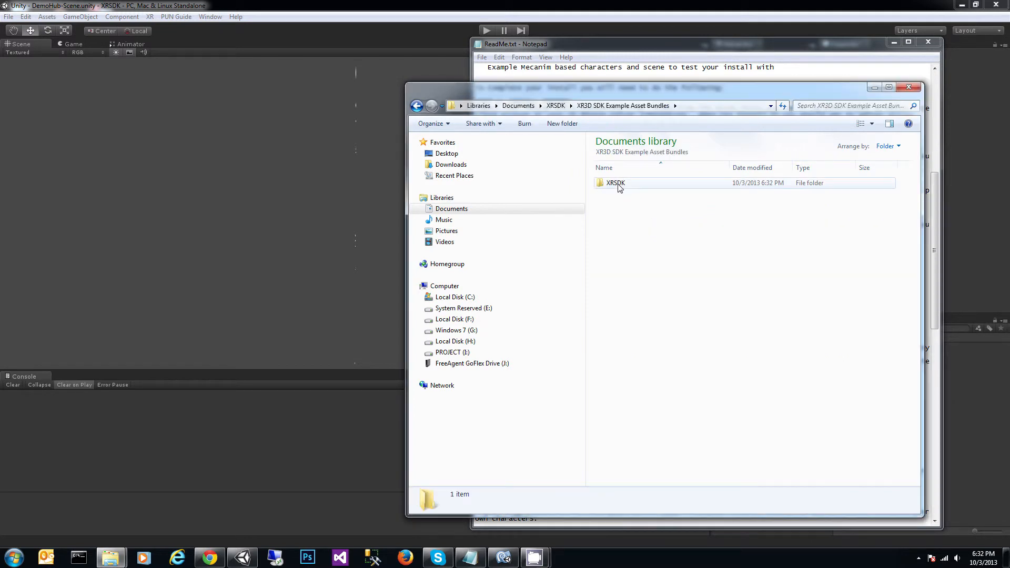
pyautogui.click(616, 185)
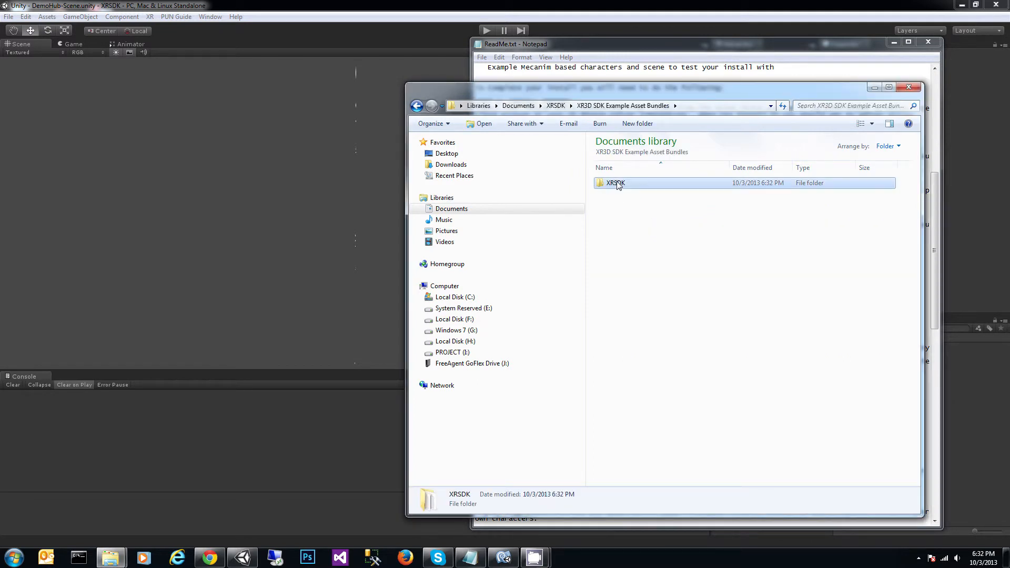
# Return to the XRSDK project root and delete the extracted XR3D SDK Example Asset Bundles folder
pyautogui.click(556, 105)
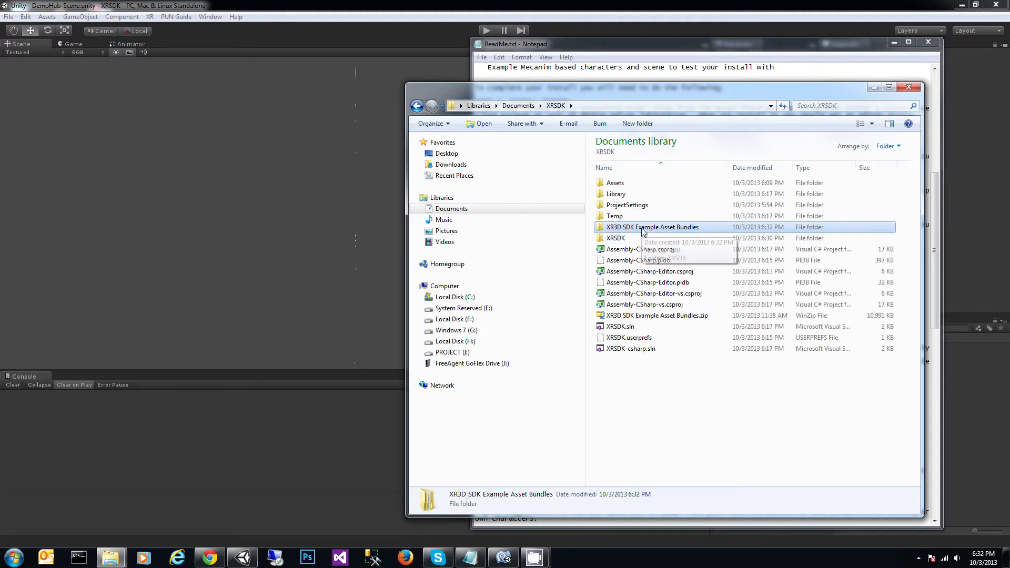
pyautogui.press('Delete')
pyautogui.click(552, 324)
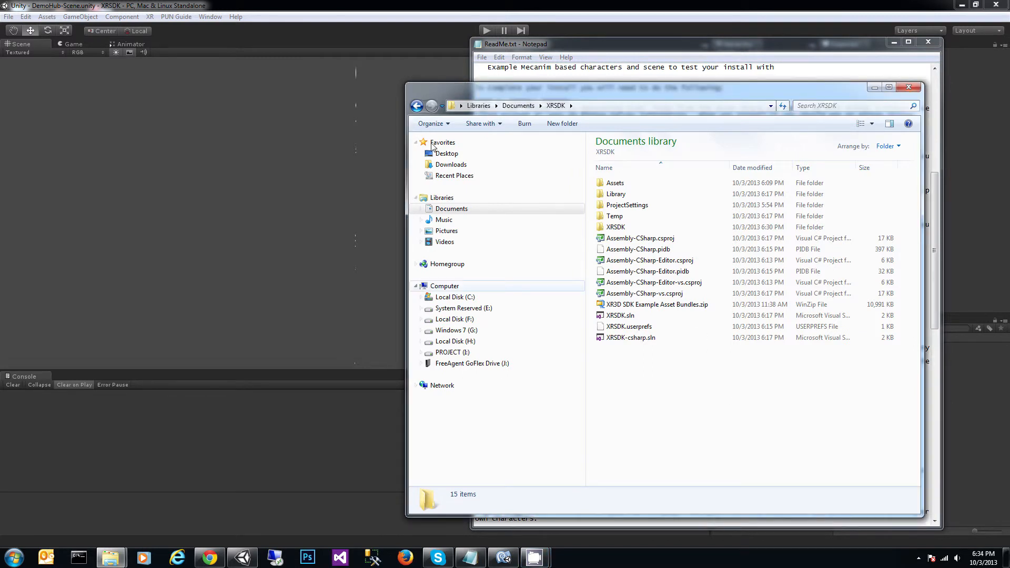
# Bring up the ReadMe's build setup instructions, switch back to Unity and open the Build Settings
pyautogui.click(567, 46)
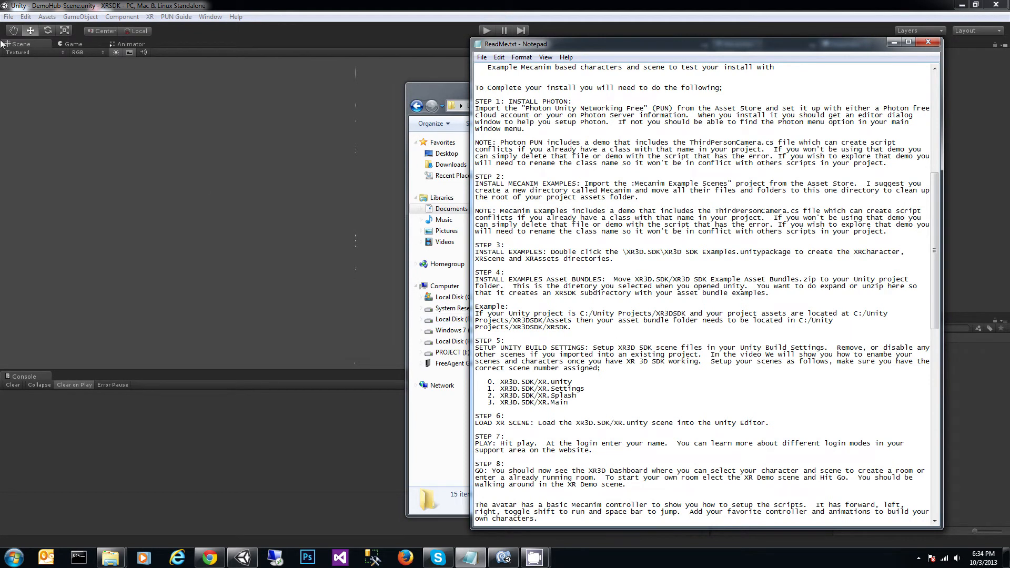
pyautogui.click(33, 10)
pyautogui.click(8, 17)
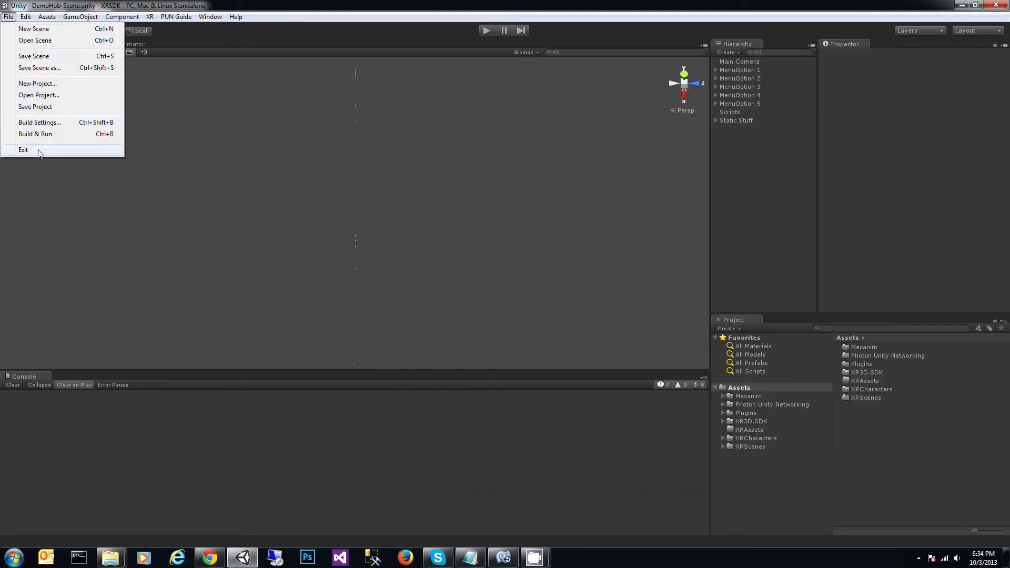
pyautogui.click(38, 122)
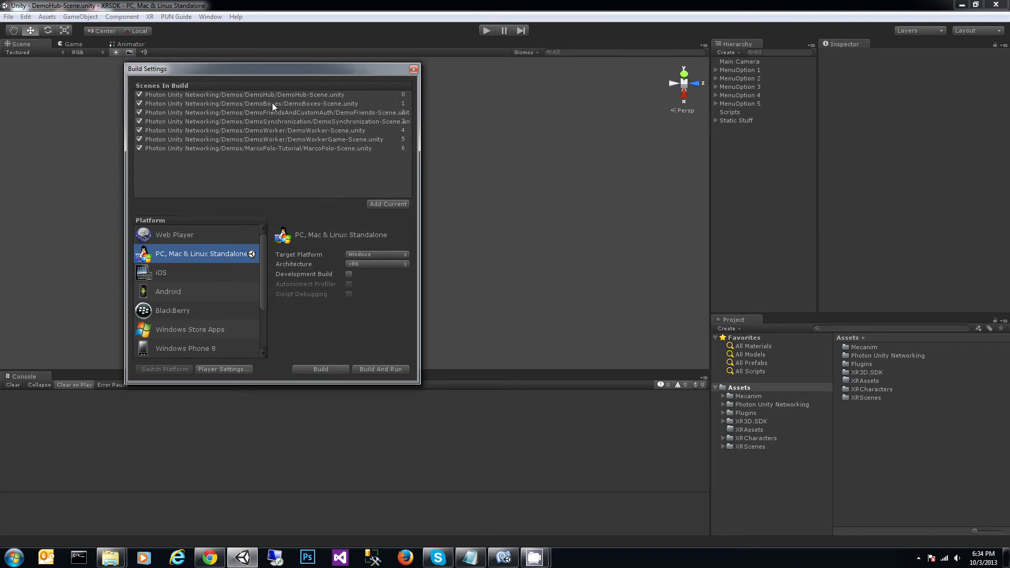
# Remove all the Photon Unity Networking demo scenes from the Scenes In Build list
pyautogui.click(258, 93)
pyautogui.press('Delete')
pyautogui.press('Delete')
pyautogui.press('Delete')
pyautogui.press('Delete')
pyautogui.press('Delete')
pyautogui.press('Delete')
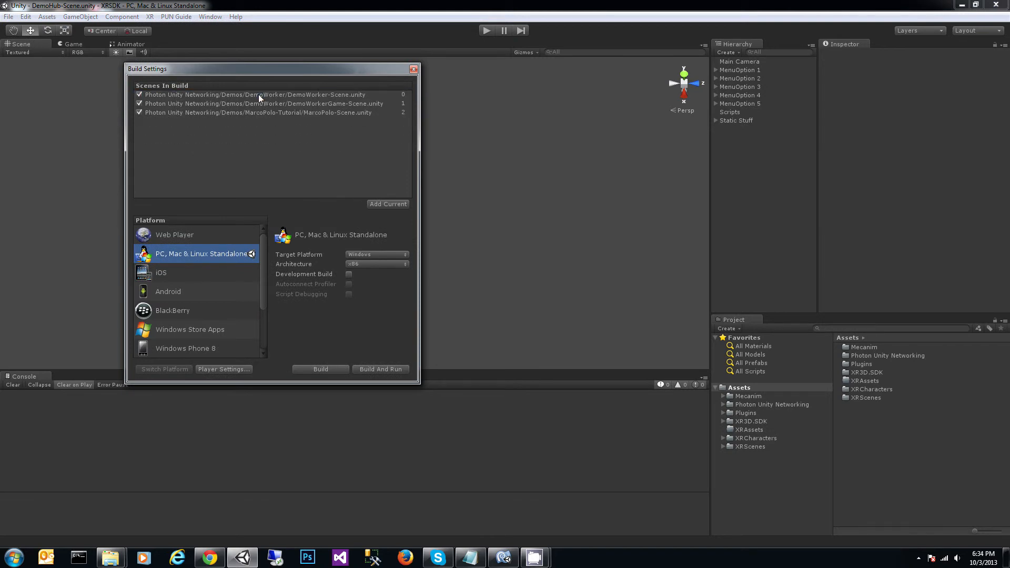
pyautogui.press('Delete')
# Add the four XR3D.SDK scenes to the build, ordered XR, XR.Settings, XR.Splash and XR.Main as 0 to 3
pyautogui.click(747, 421)
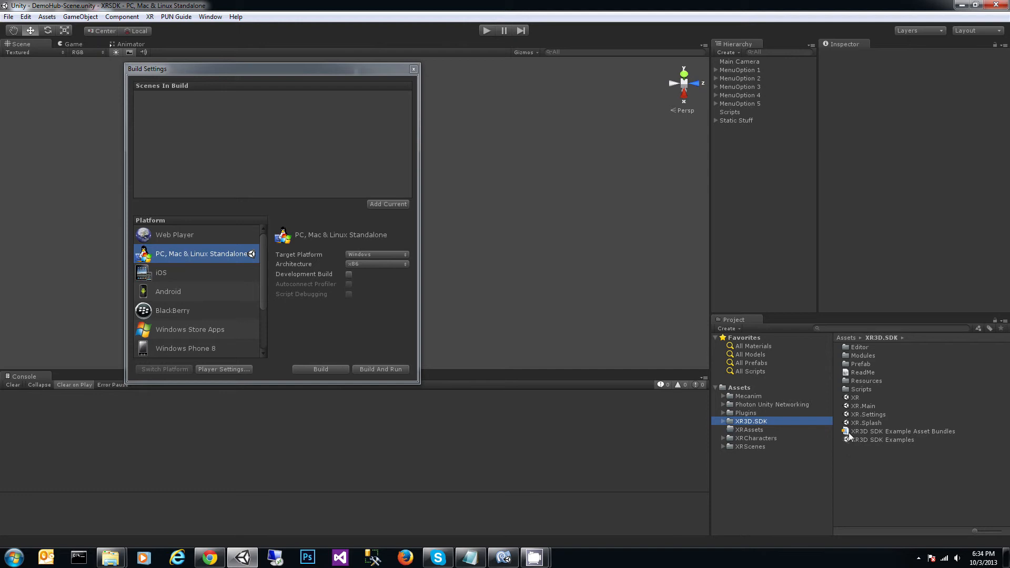
pyautogui.moveTo(855, 398); pyautogui.dragTo(222, 135)
pyautogui.moveTo(869, 406); pyautogui.dragTo(185, 124)
pyautogui.moveTo(873, 414); pyautogui.dragTo(322, 168)
pyautogui.moveTo(867, 423); pyautogui.dragTo(174, 131)
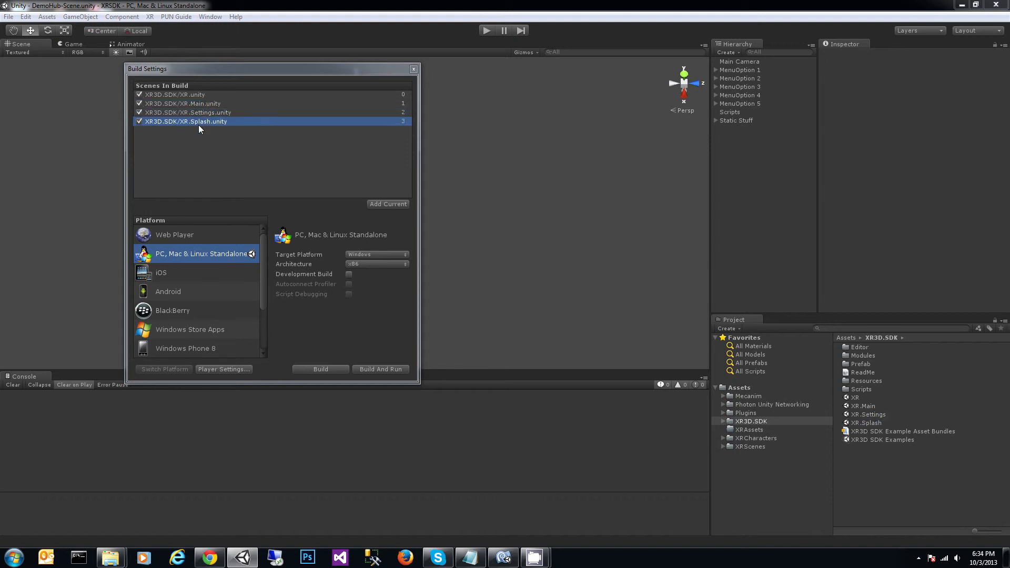
pyautogui.moveTo(203, 113)
pyautogui.mouseDown()
pyautogui.moveTo(198, 100)
pyautogui.moveTo(202, 109)
pyautogui.mouseUp()
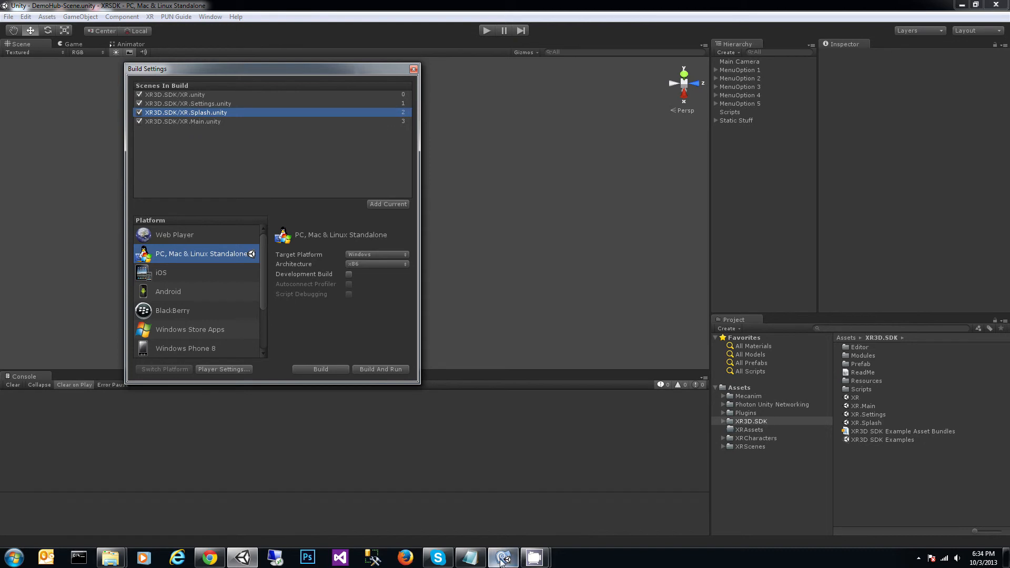
pyautogui.moveTo(535, 558)
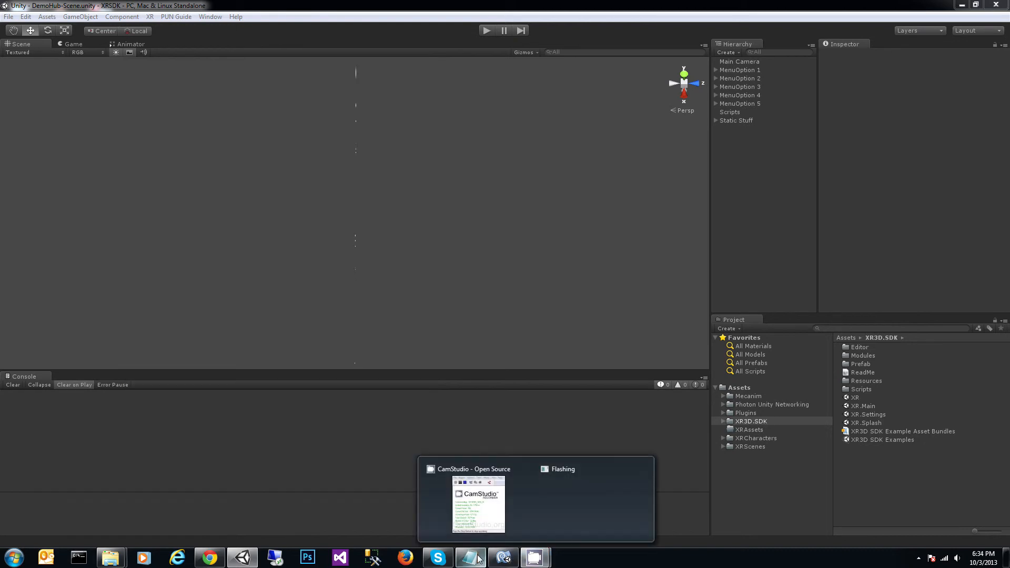
pyautogui.click(478, 500)
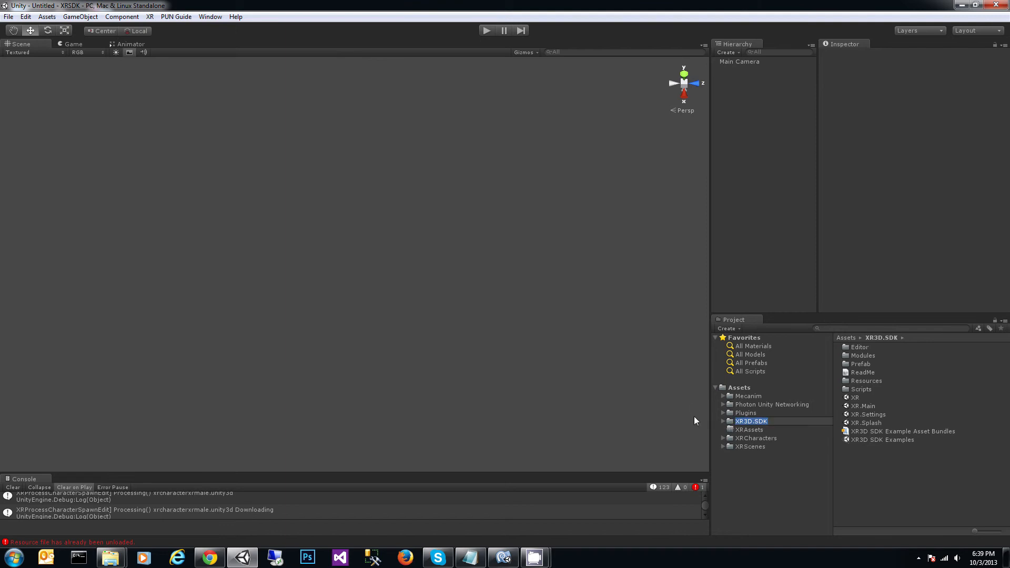
# Open the XR scene from the project's XR3D.SDK folder
pyautogui.click(731, 421)
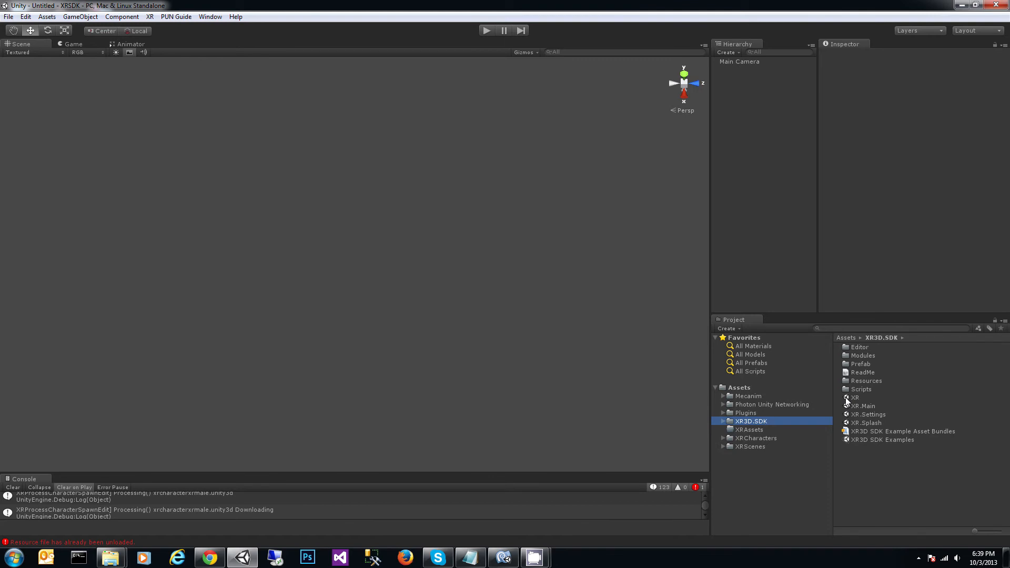
pyautogui.doubleClick(848, 400)
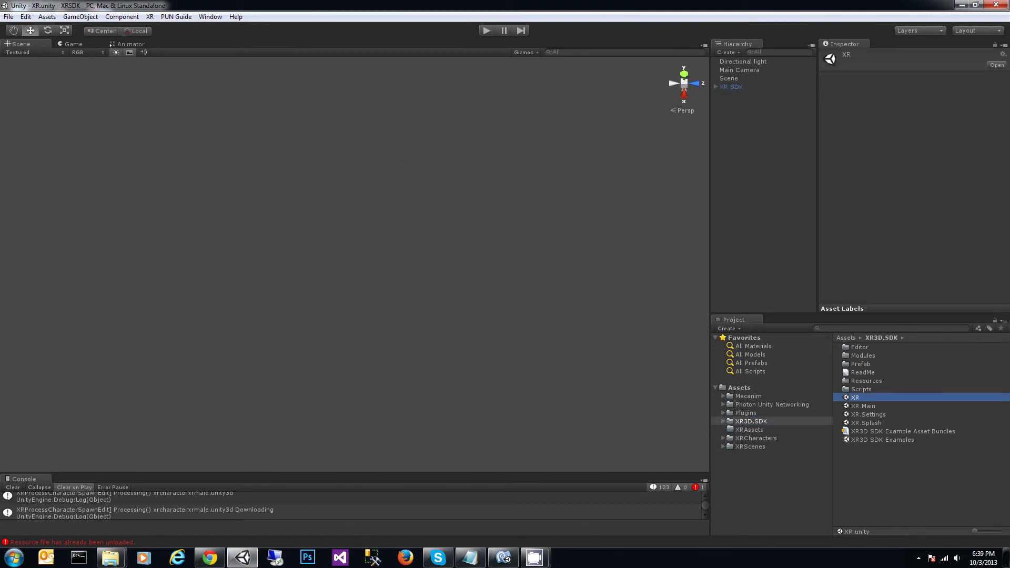
pyautogui.click(781, 206)
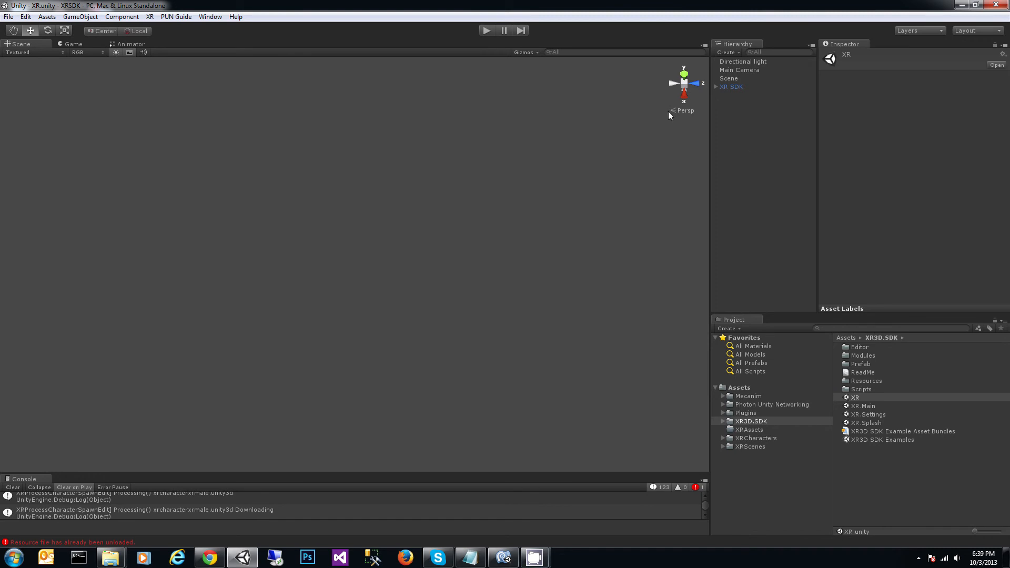
# Run the XR scene in play mode and log in with the player's name, keeping XRSDK as the project path
pyautogui.click(482, 31)
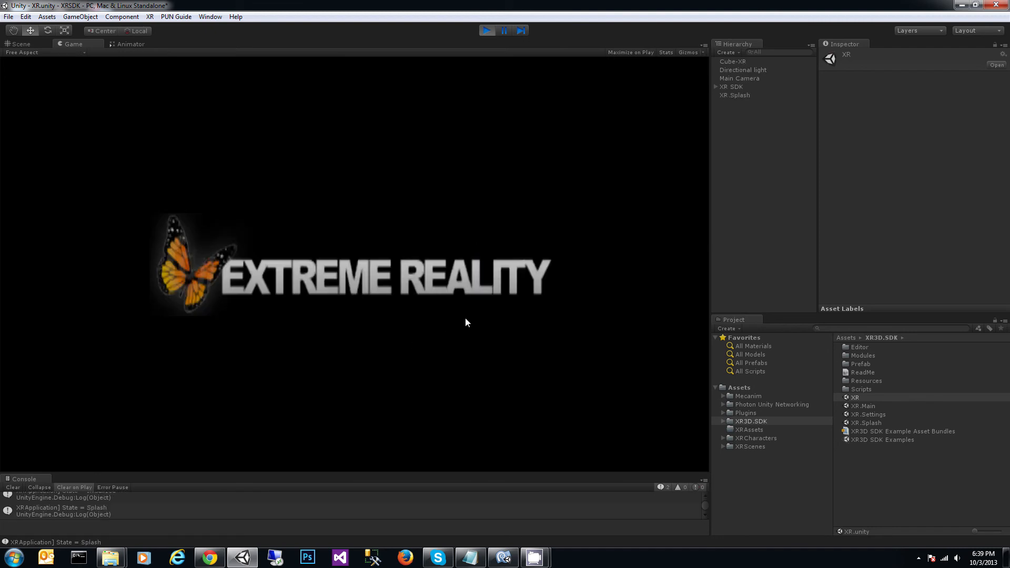
pyautogui.click(311, 225)
pyautogui.write('Kevin')
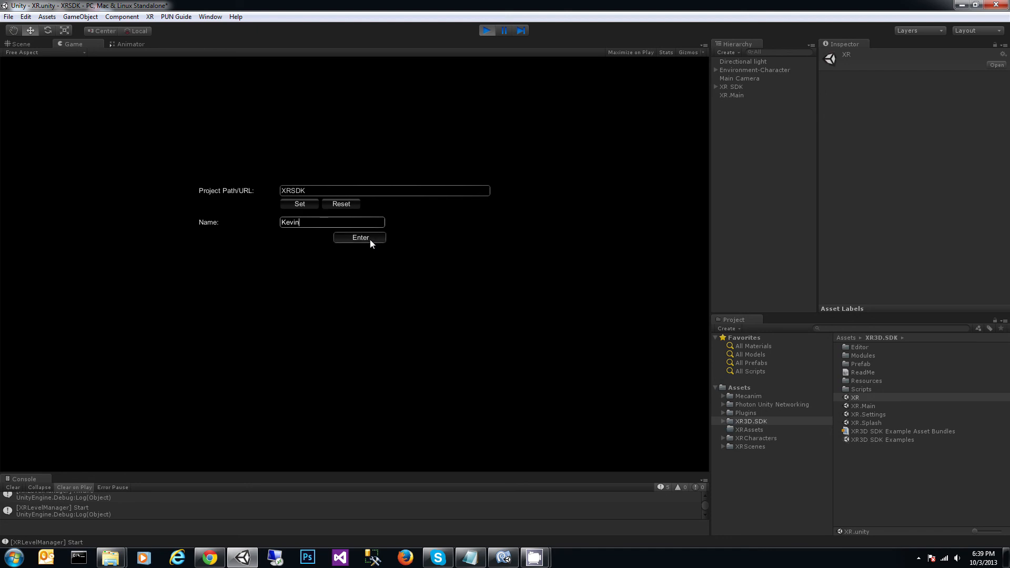
pyautogui.click(371, 239)
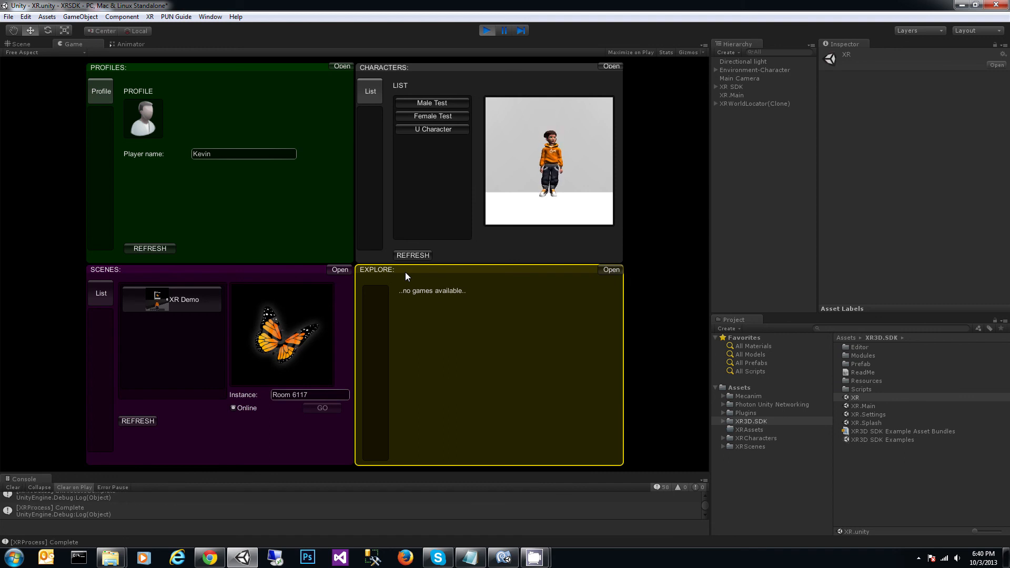
# Choose the XR Demo scene in the dashboard, enter its room and rotate the view around the character
pyautogui.click(158, 300)
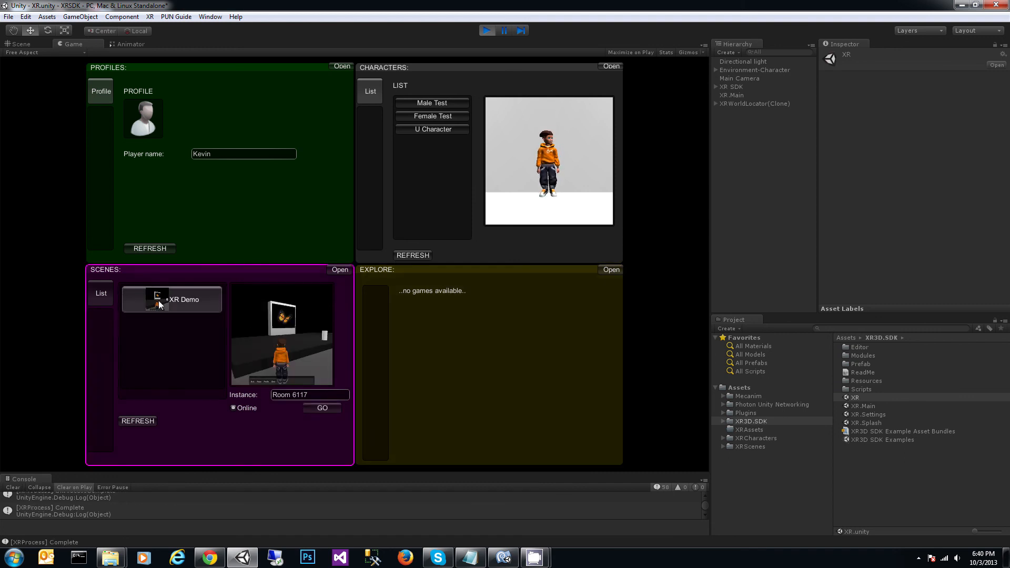
pyautogui.click(322, 409)
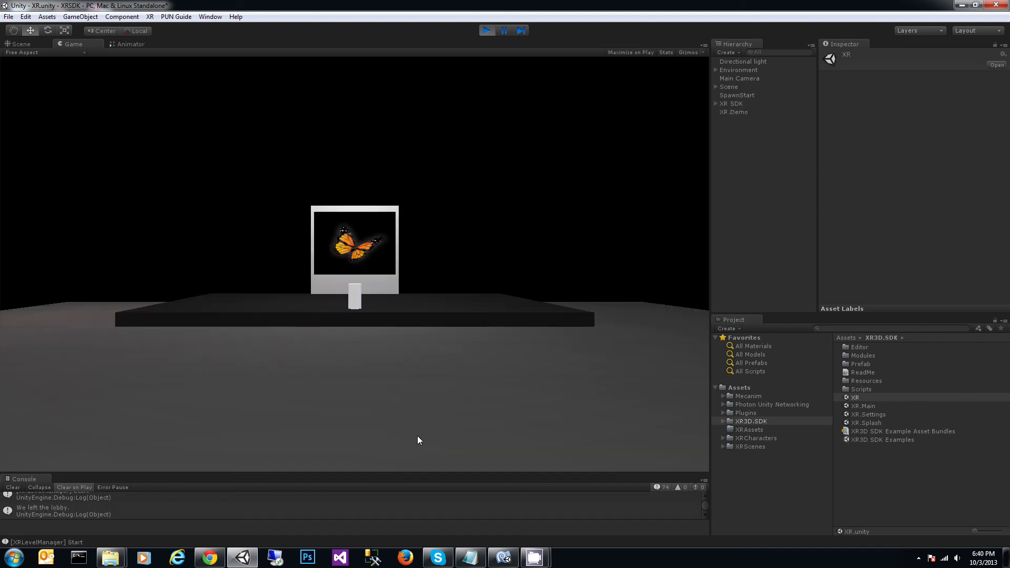
pyautogui.moveTo(248, 398); pyautogui.dragTo(450, 399, button='right')
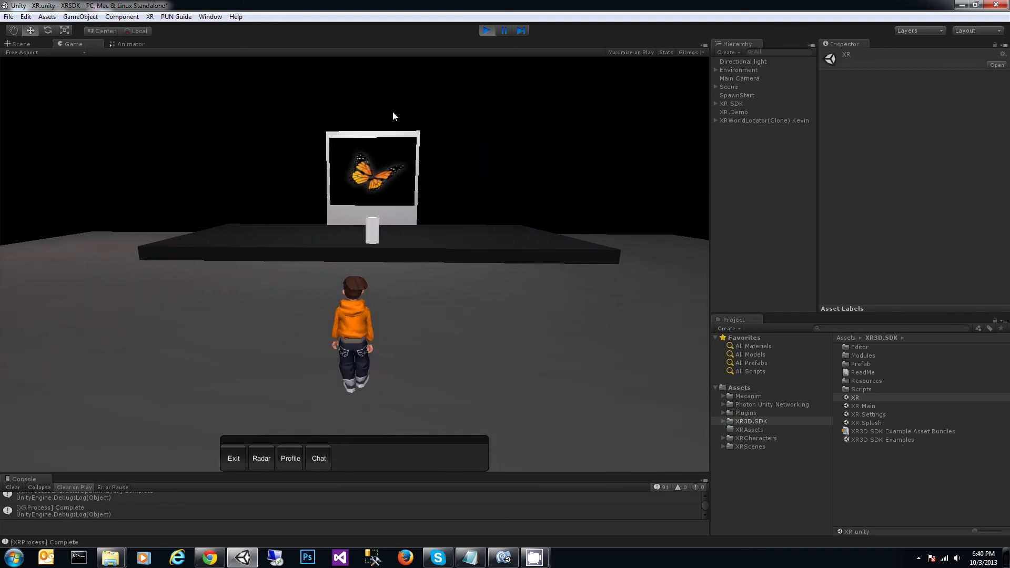